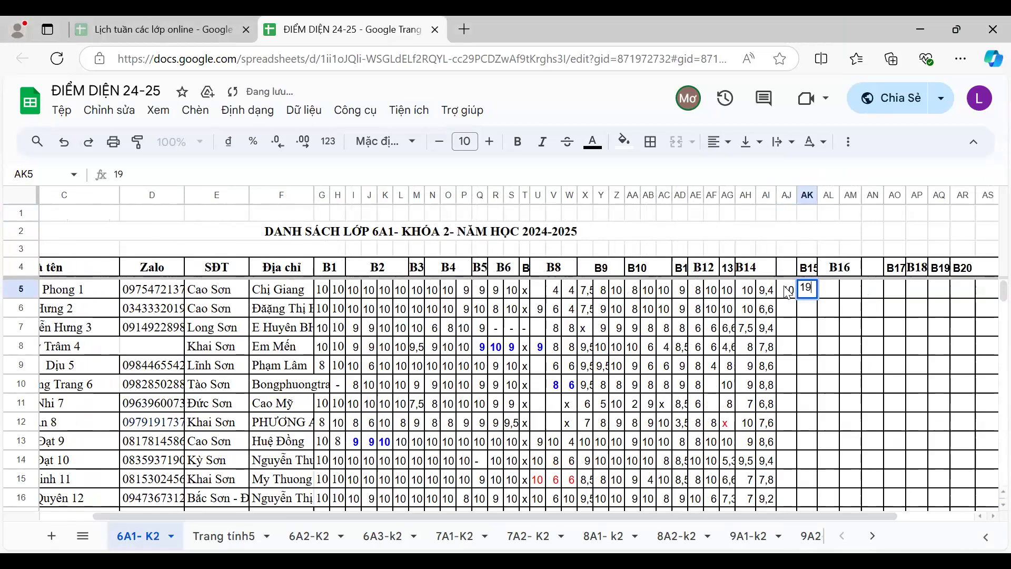
- Correct AK5 to 10 and enter scores of 10 in AJ6 and AK6 for student number 2
key(BackSpace)
text(0)
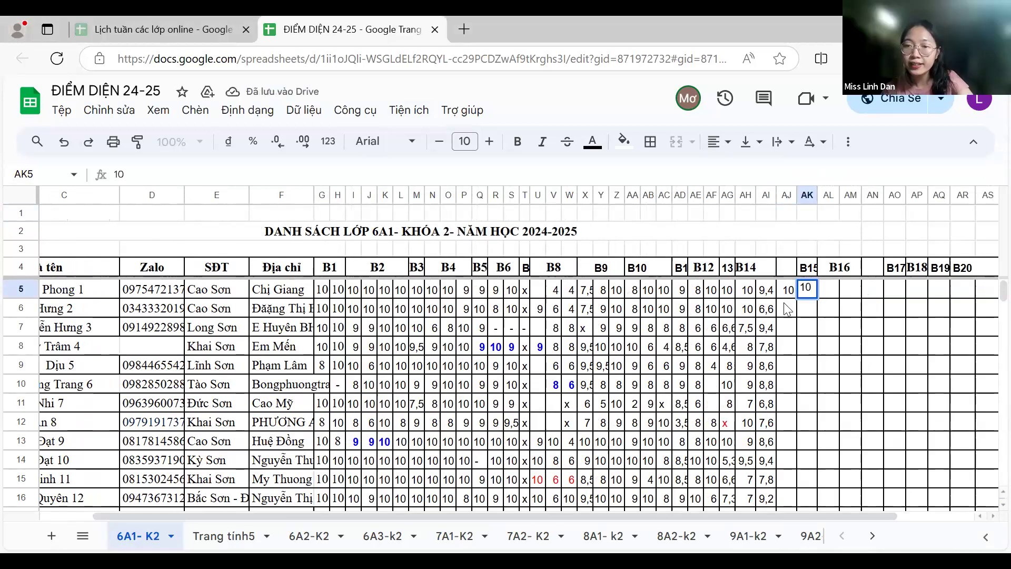
click(786, 309)
drag(619, 516, 529, 509)
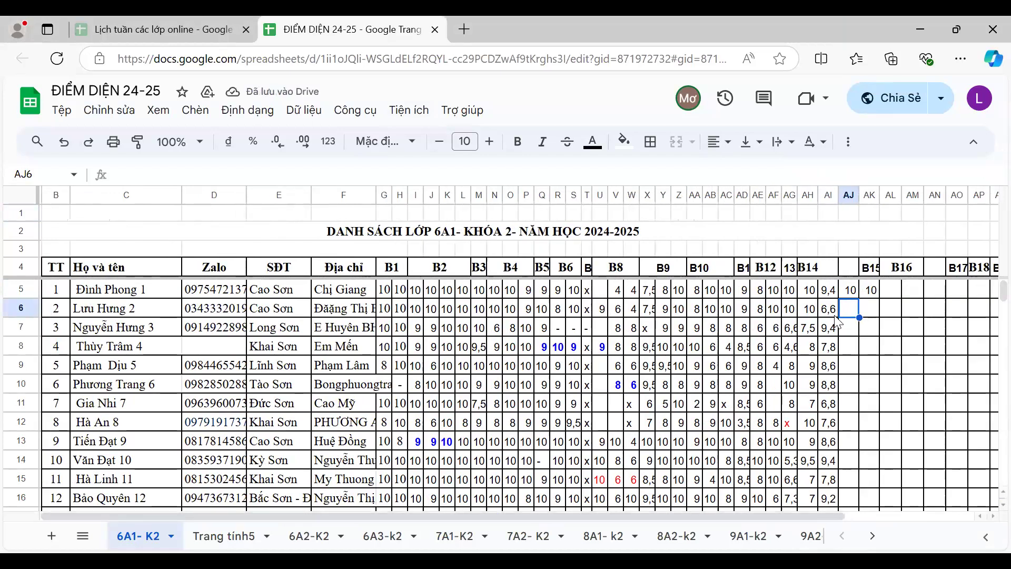
text(1)
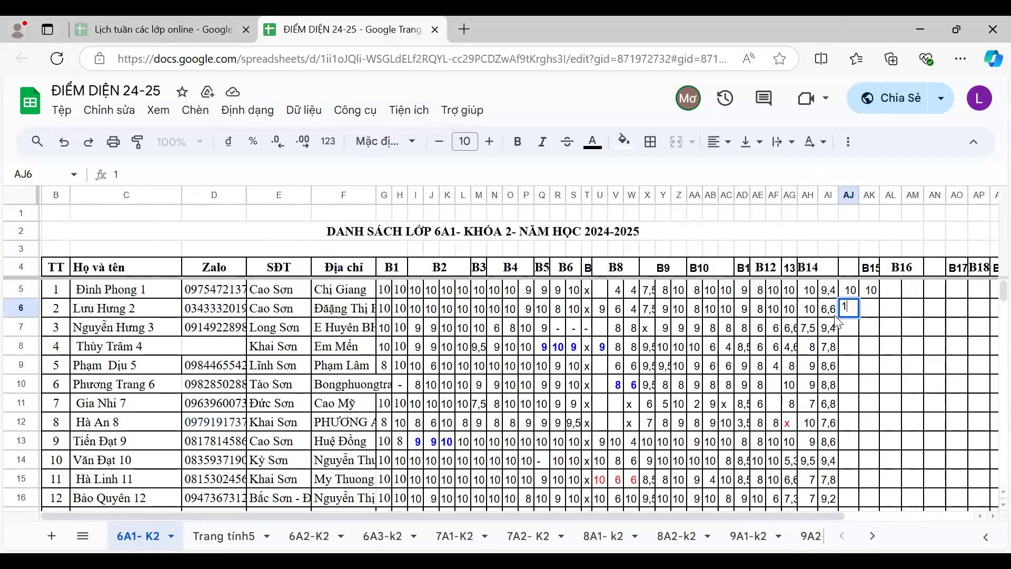
key(Tab)
text(10)
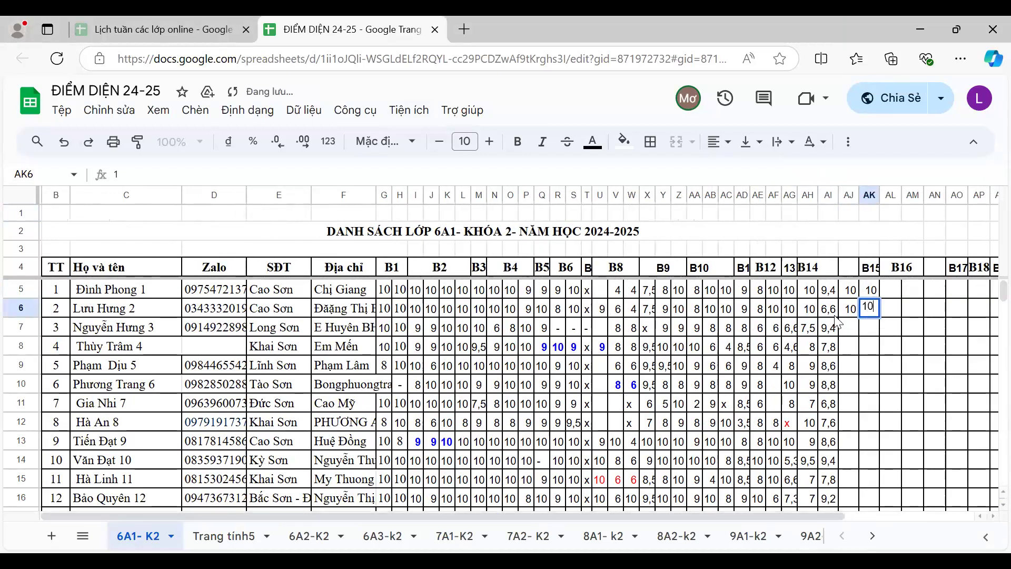
key(Return)
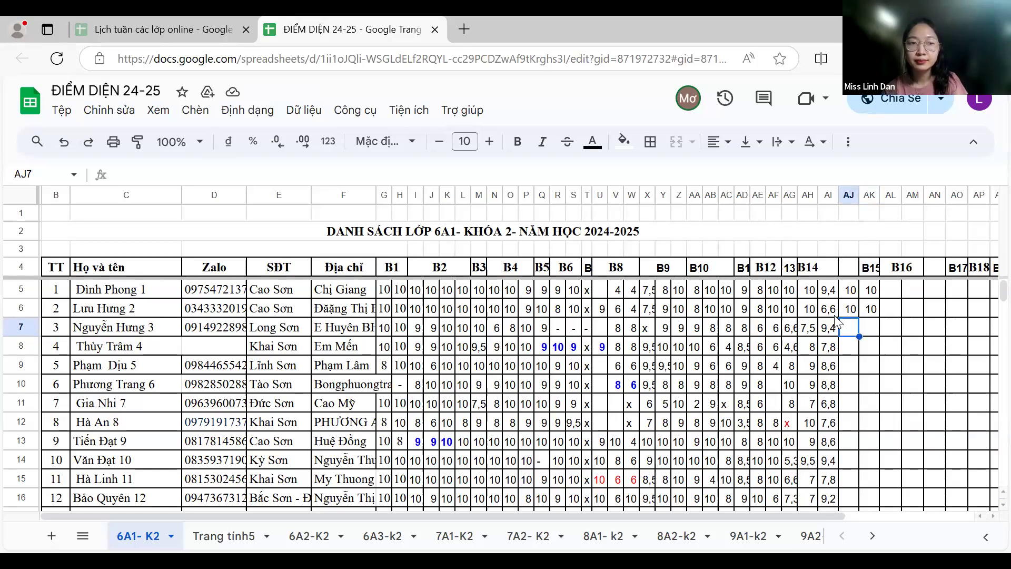
- Enter scores of 10 in AJ7 and 10 in AK7 for student number 3
text(10)
key(Tab)
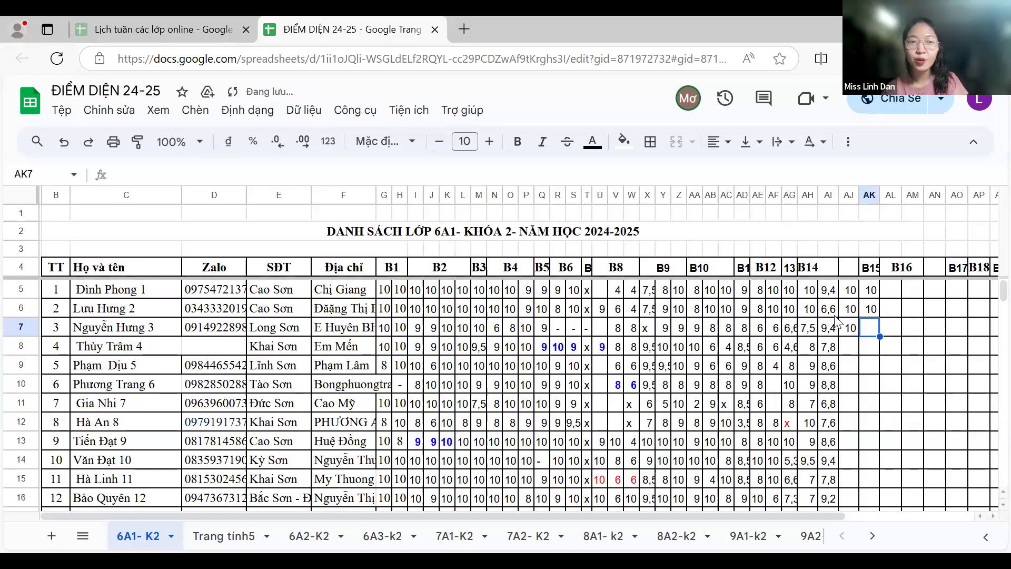
text(x)
key(BackSpace)
text(10)
key(Return)
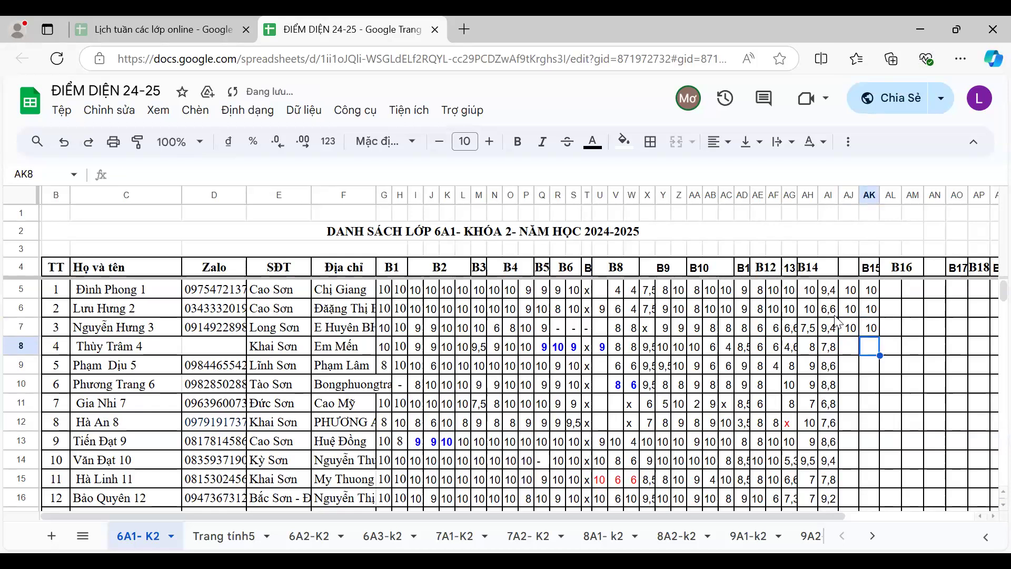
- Enter scores of 4 in AJ9 and 10 in AK9 for student number 5
key(Left)
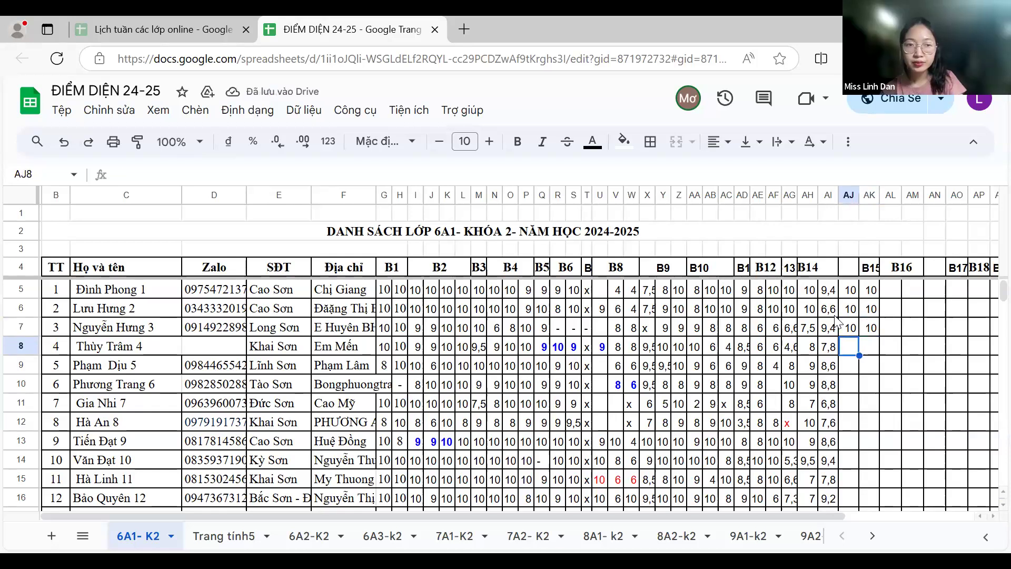
key(Up)
key(Up)
key(Up)
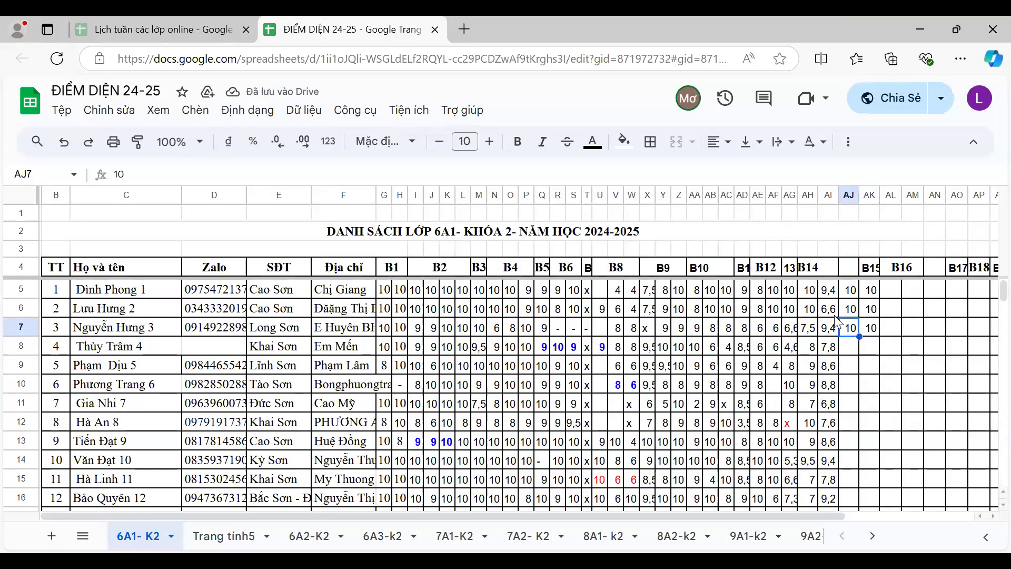
key(Down)
key(Down)
key(Down)
key(Down)
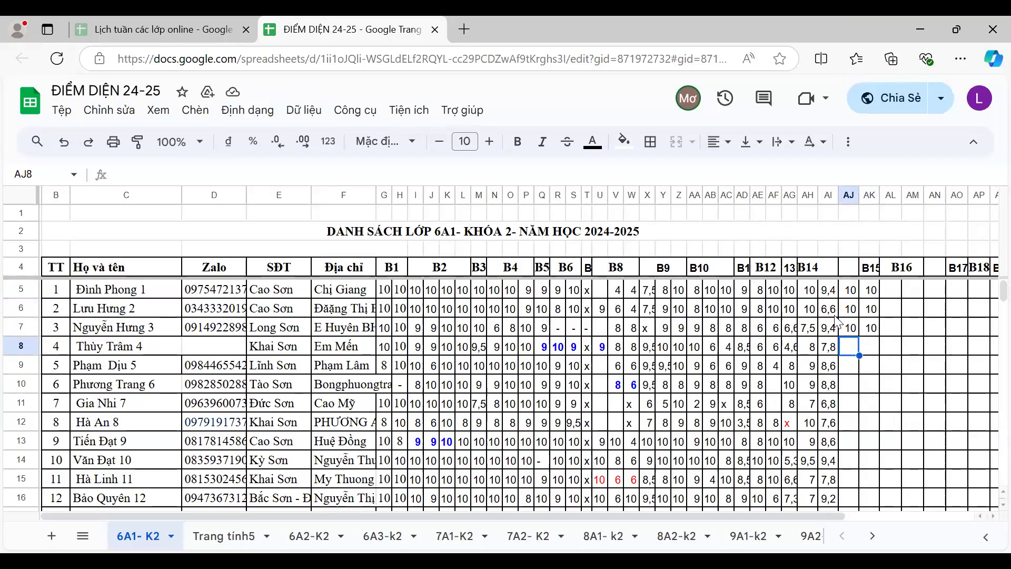
text(4)
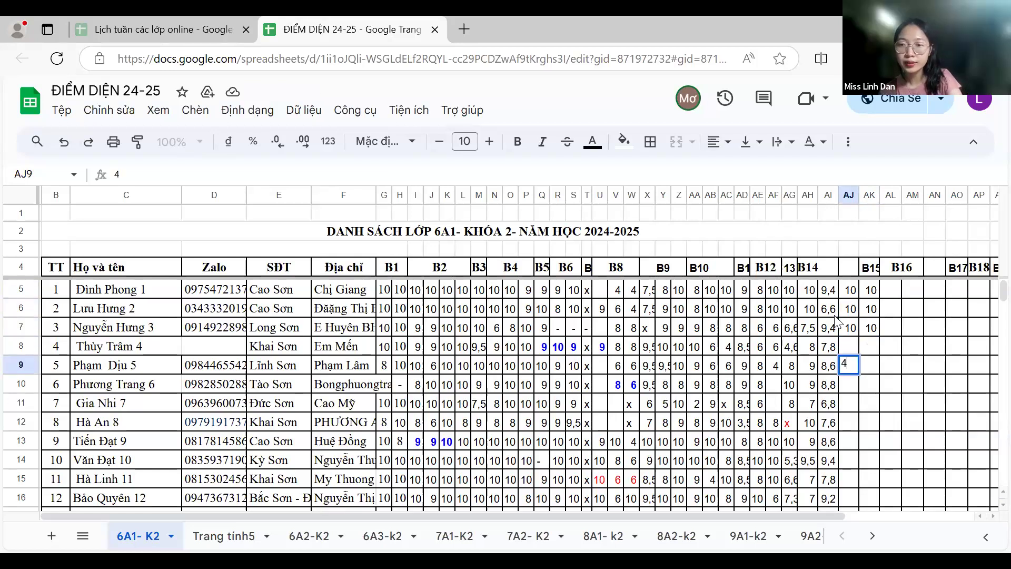
key(Tab)
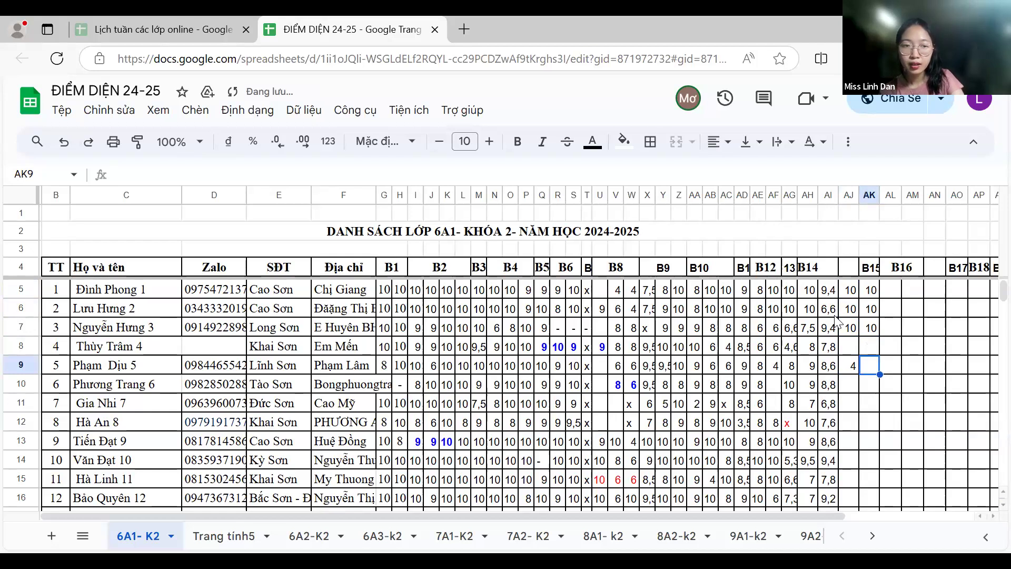
text(10)
key(Up)
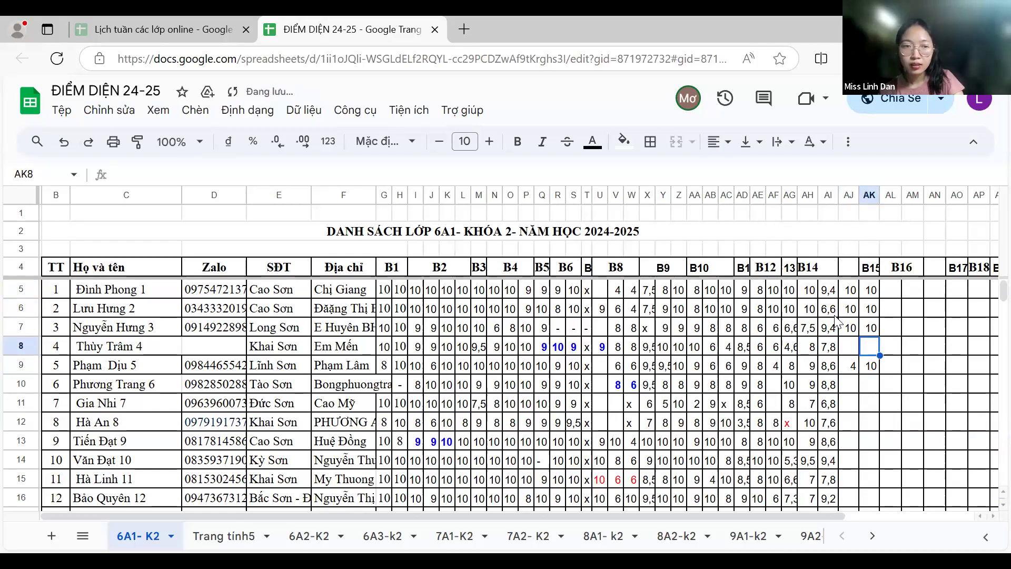
- Fill the skipped row for student number 4 with scores of 10 in AJ8 and 10 in AK8
key(Up)
key(Down)
key(Left)
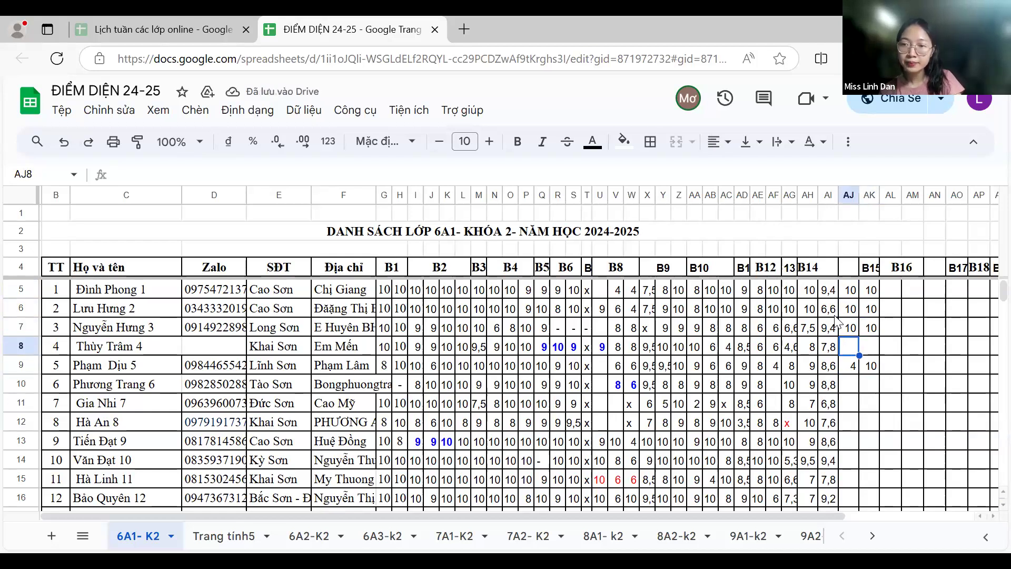
text(10)
key(Tab)
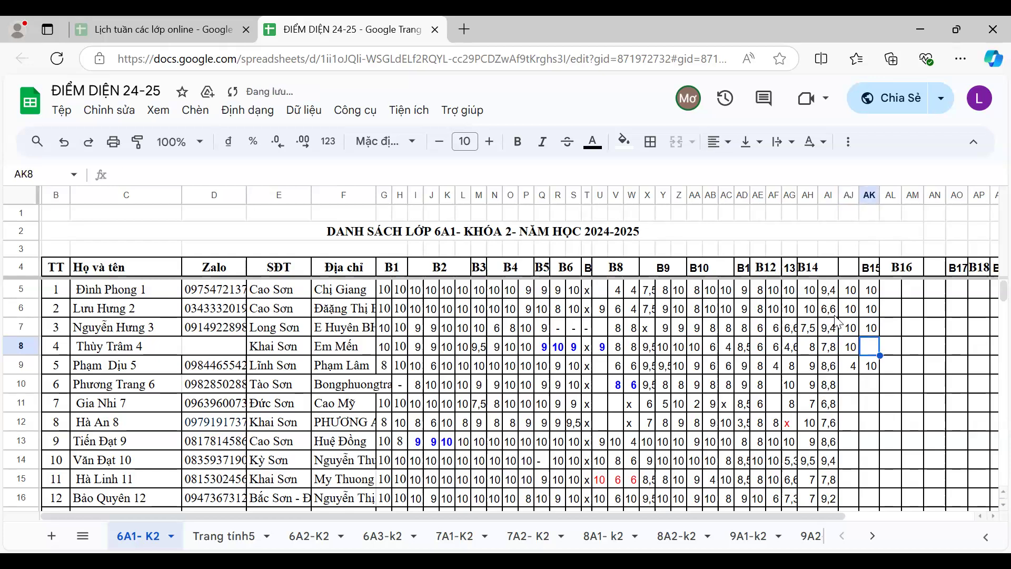
text(1)
key(Return)
- Enter scores of 2 in AJ10 and 8 in AK10 for student number 6
key(Up)
key(Up)
key(Up)
key(Down)
key(Down)
key(Down)
key(Down)
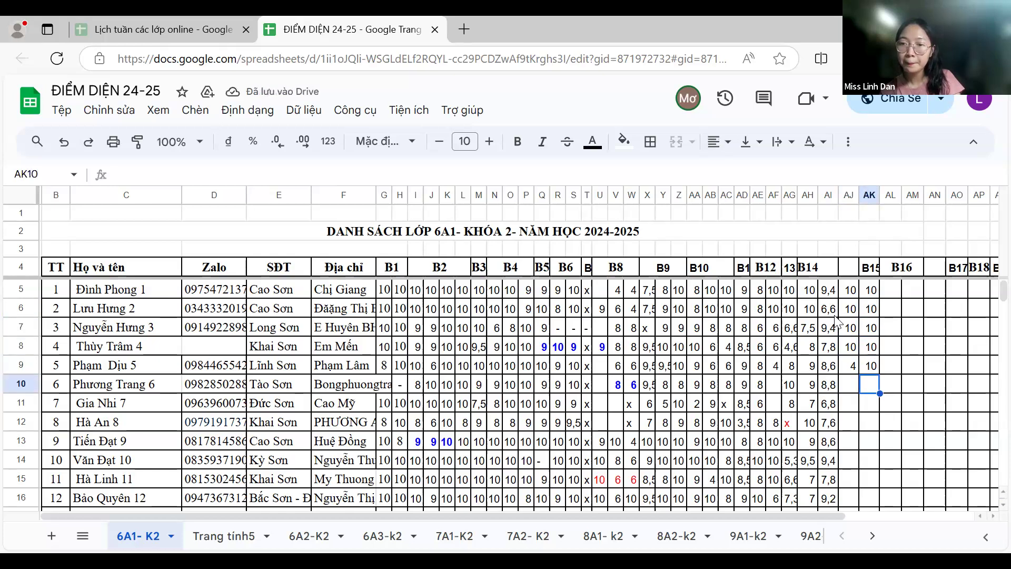
key(Left)
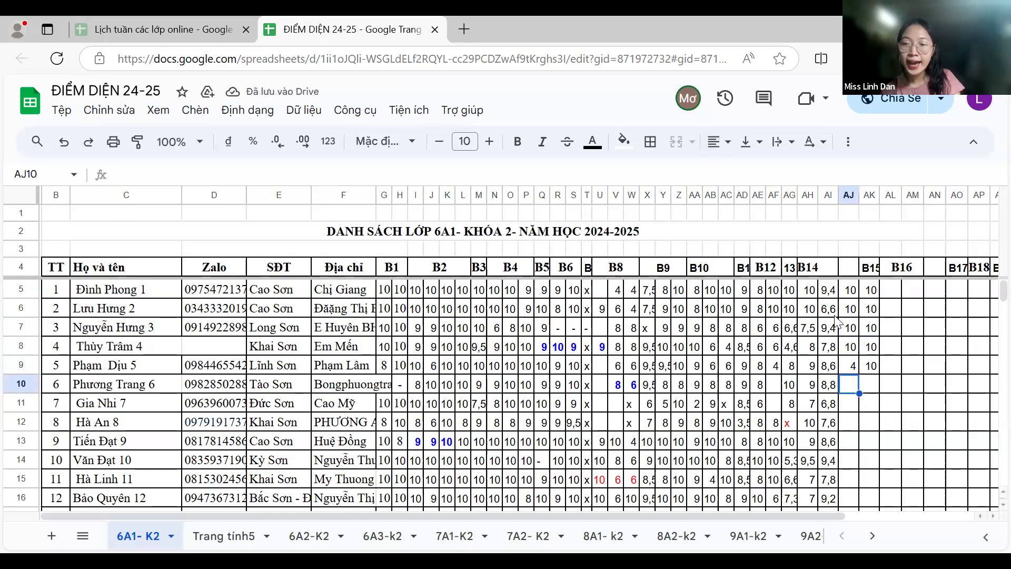
text(2)
key(Tab)
text(8)
key(Down)
- Enter scores of 0 in AJ11 and 8 in AK11 for student number 7
key(Left)
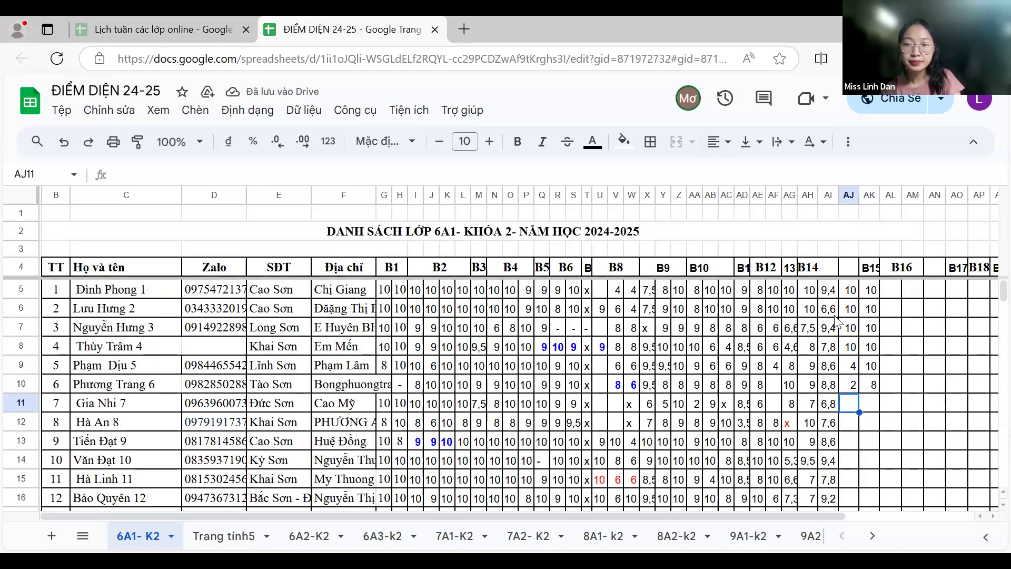
text(1)
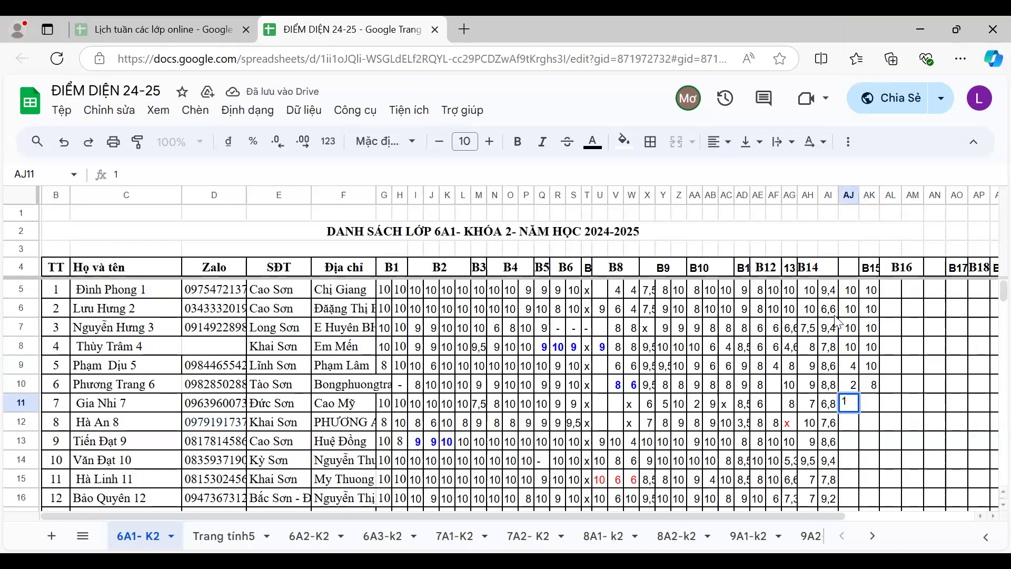
key(BackSpace)
text(0)
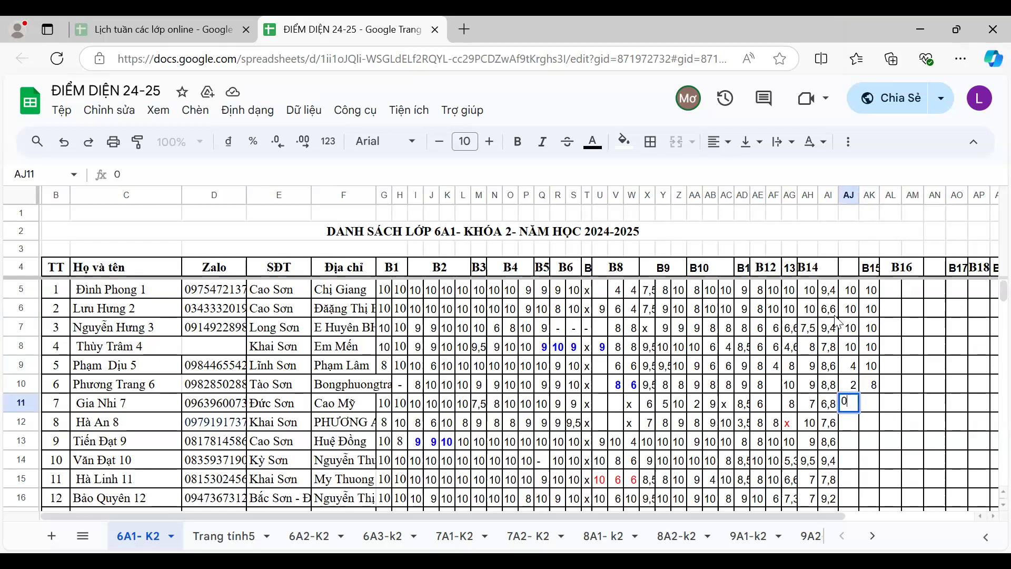
key(Tab)
text(8)
key(Left)
key(Down)
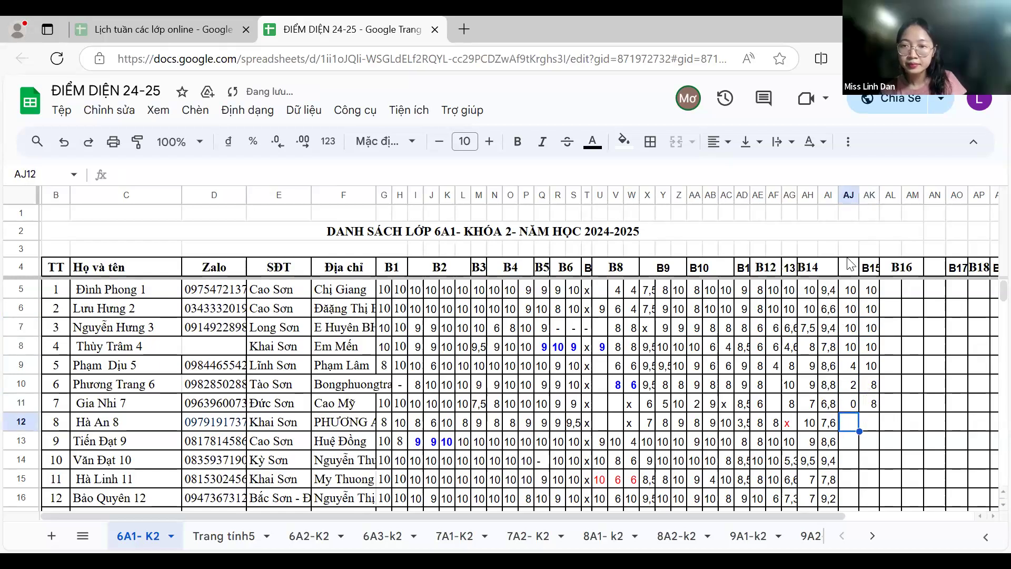
- Merge header cells AJ4:AK4 so the B15 heading spans both score columns
drag(850, 267, 870, 267)
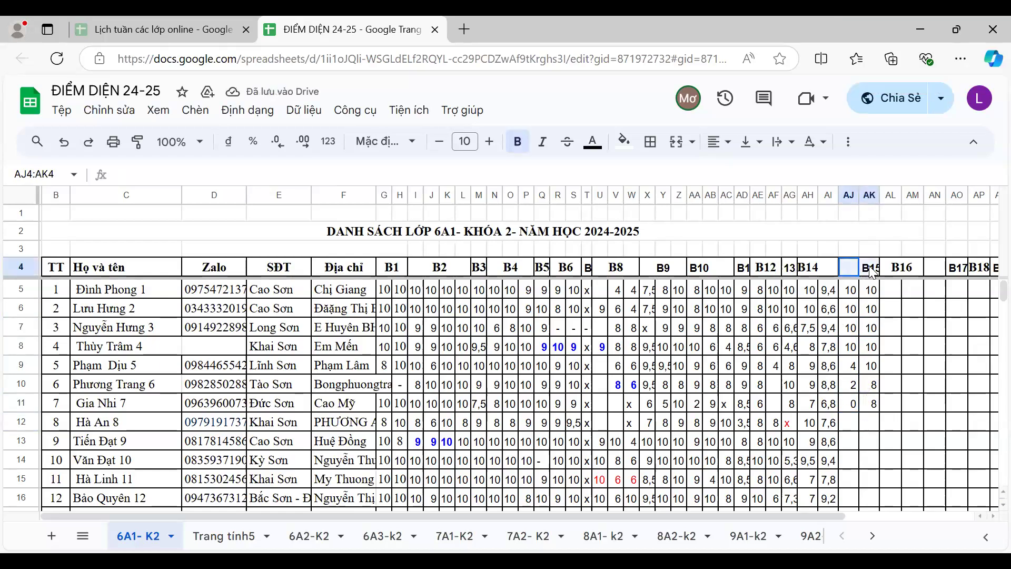
click(677, 141)
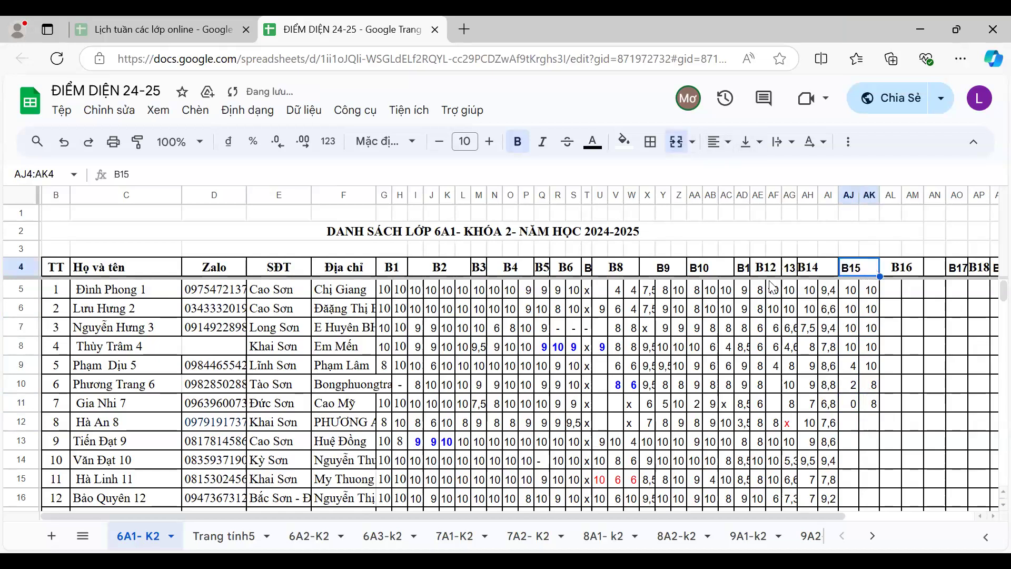
- Enter scores of 8 in AJ12 and 10 in AK12 for student number 8
click(856, 426)
text(8)
key(Tab)
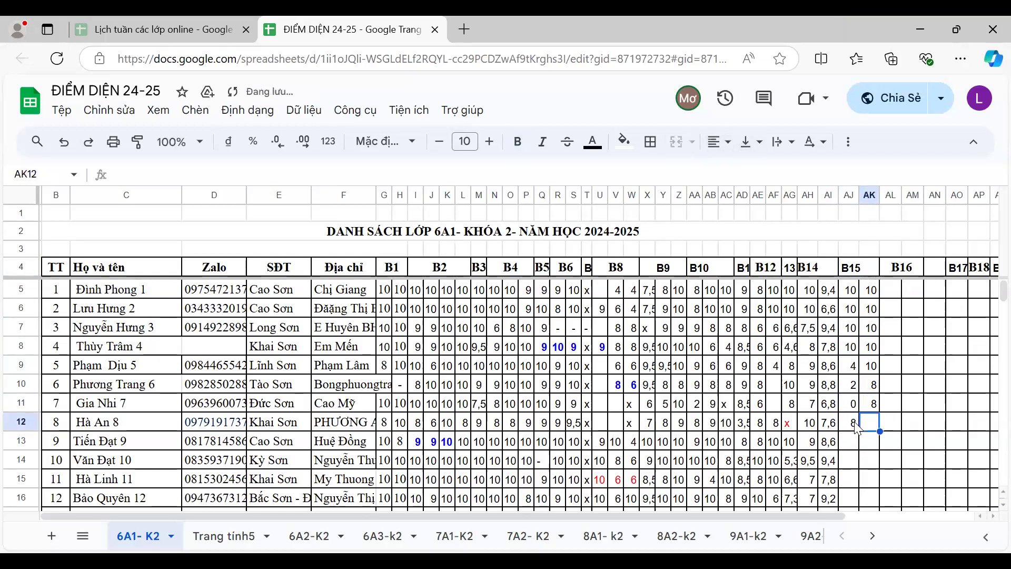
text(10)
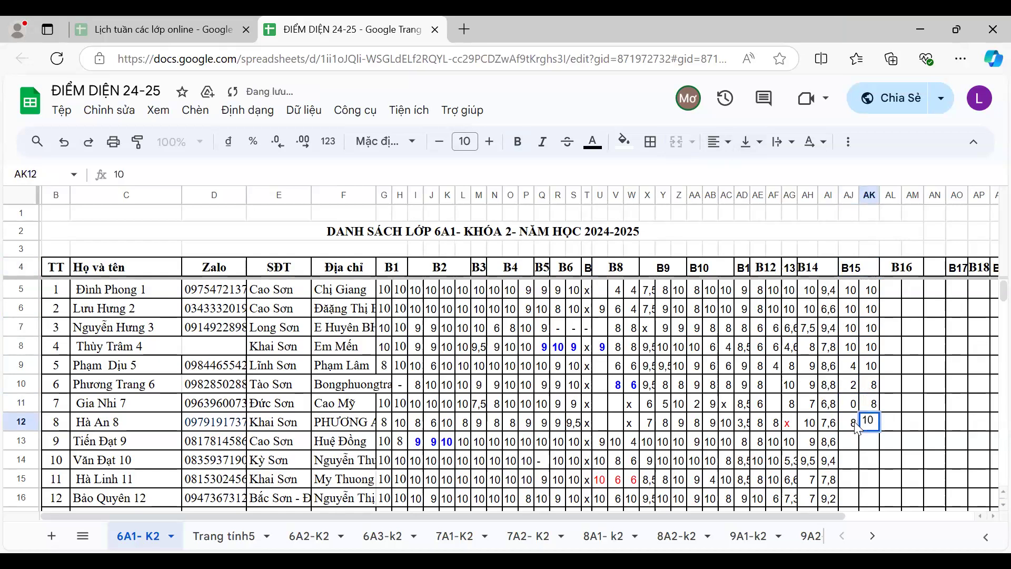
key(Return)
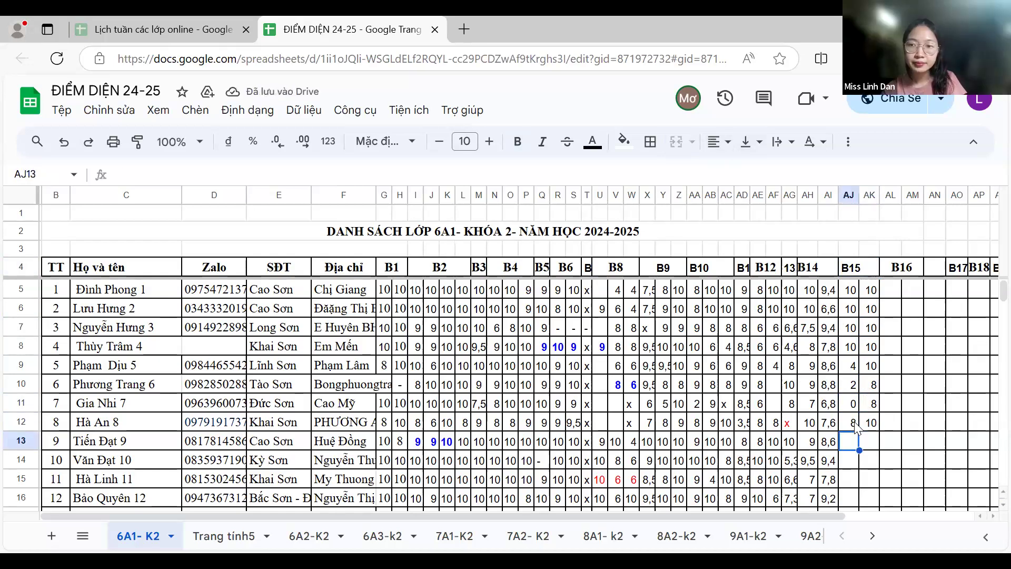
- Enter B15 scores of 10 and 10 in AJ13:AK13, and 8 and 10 in AJ14:AK14
text(10)
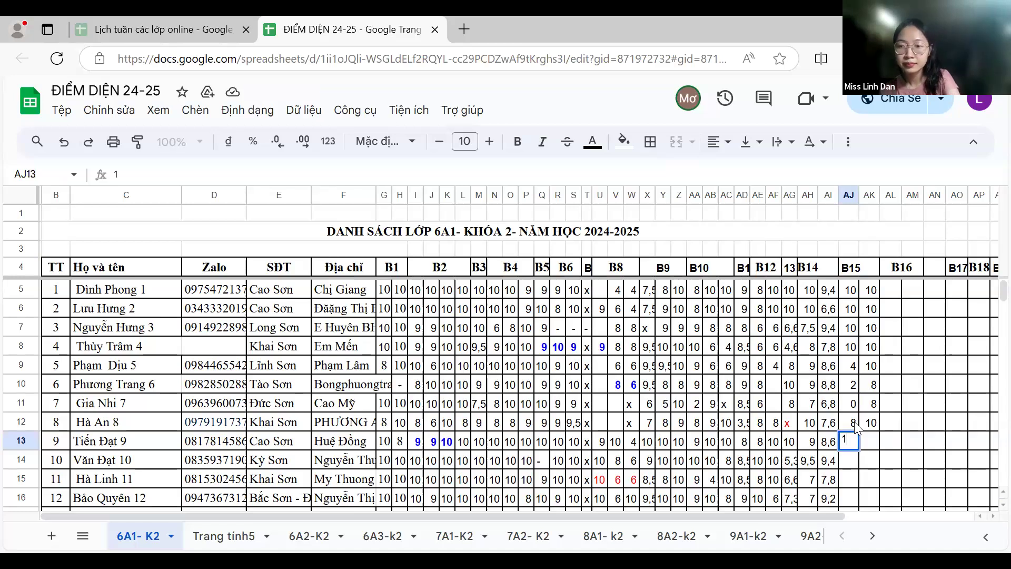
key(Tab)
text(10)
key(Return)
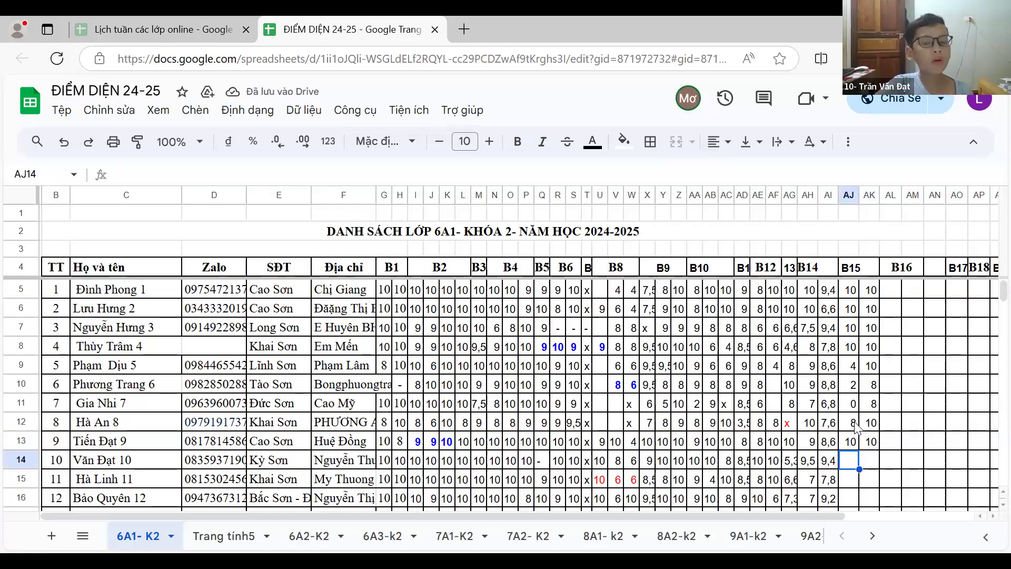
text(8)
key(Tab)
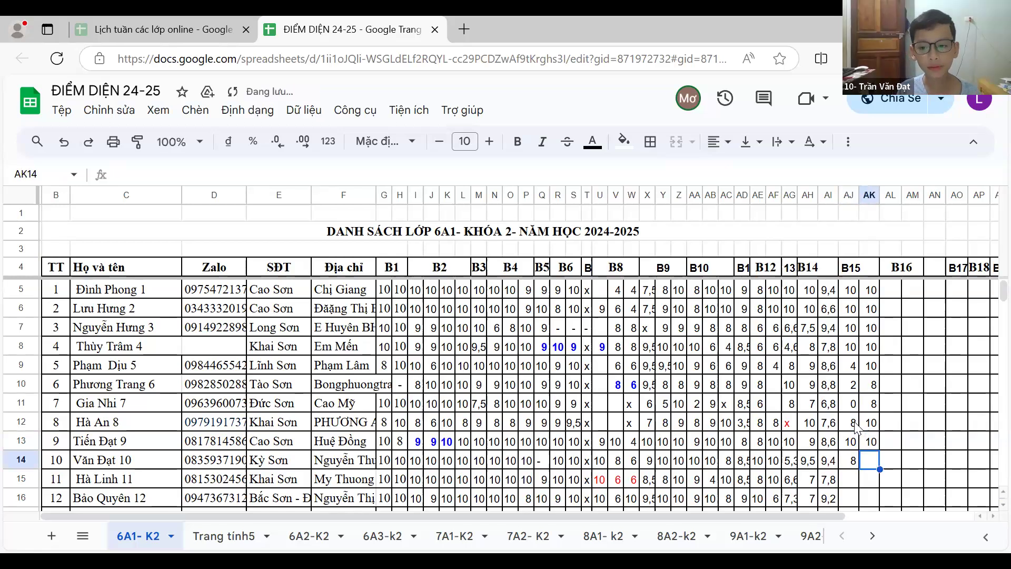
text(10)
key(Return)
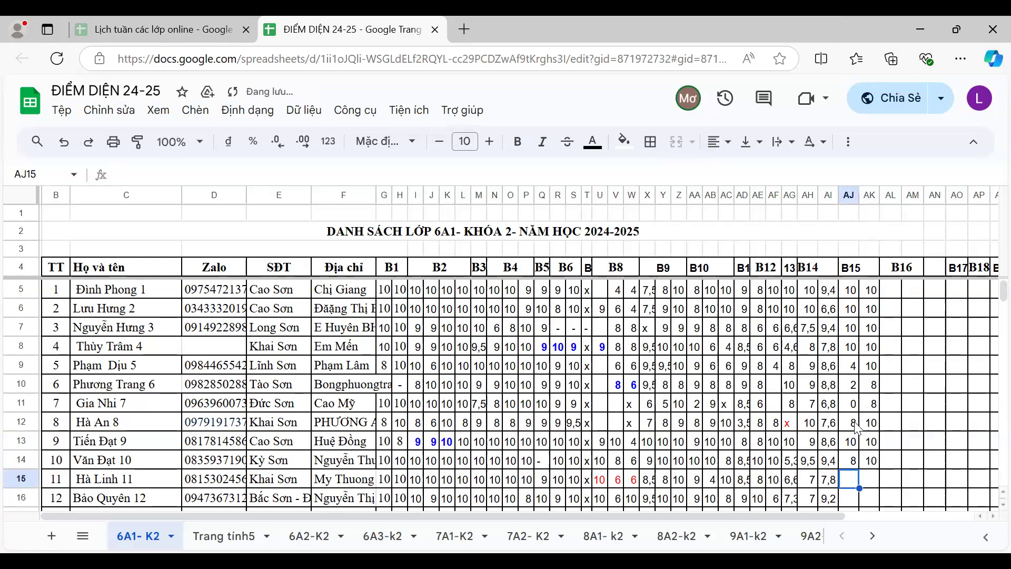
- Enter B15 scores of 10 and 10 in AJ15:AK15, and 8 and 10 in AJ16:AK16
text(10)
key(Tab)
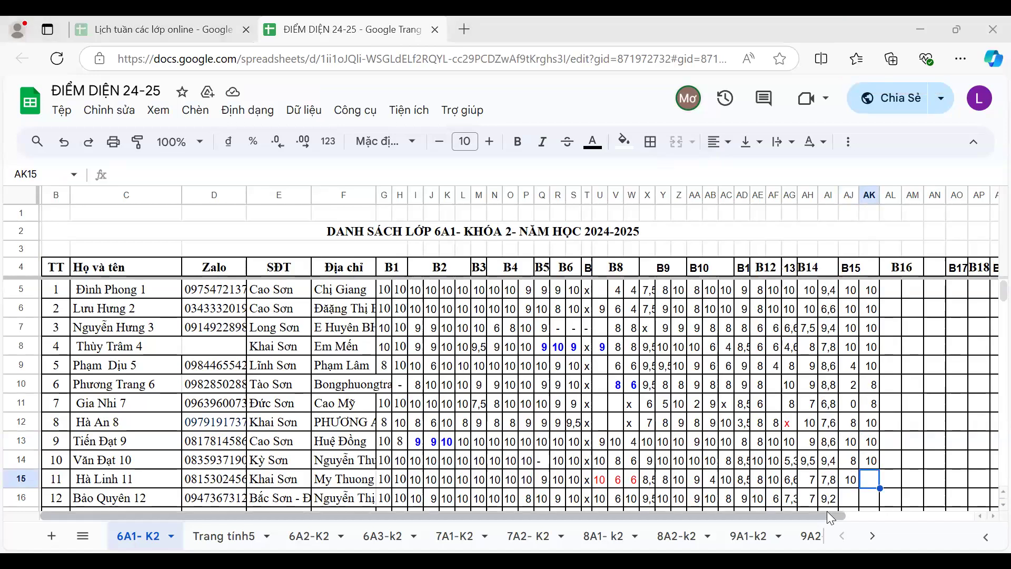
text(10)
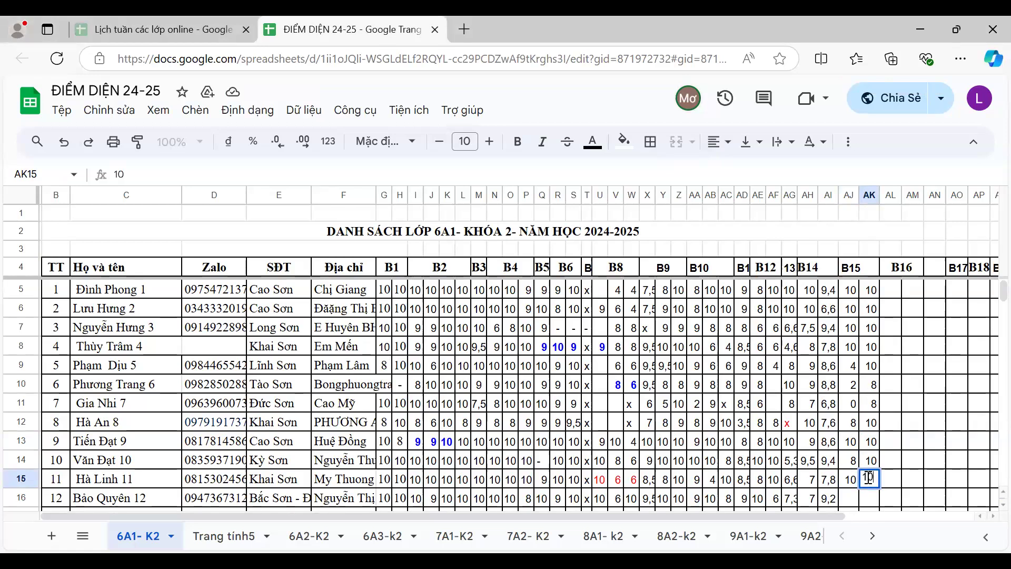
key(Return)
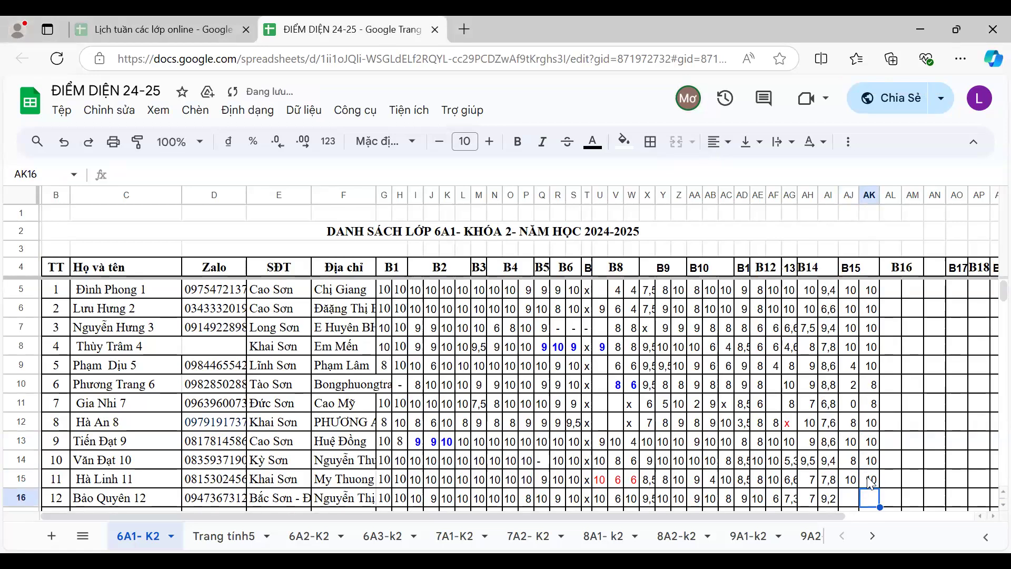
text(10)
key(Left)
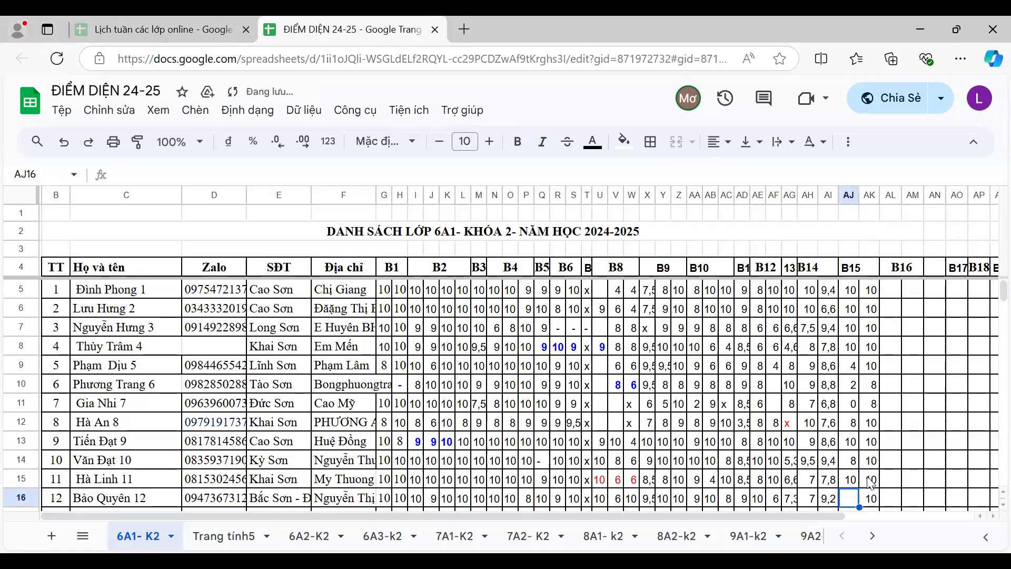
text(8)
key(Return)
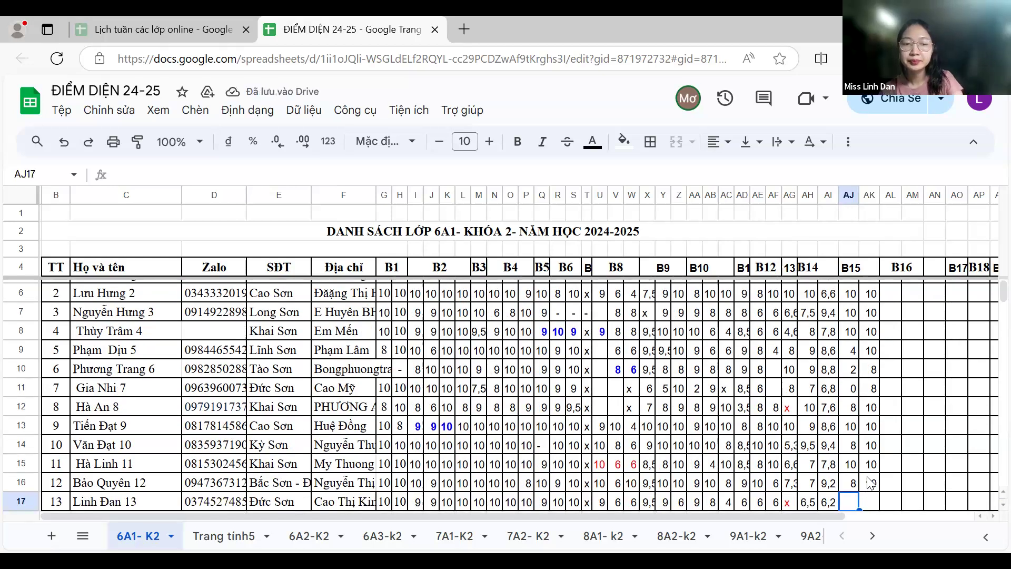
- Enter B15 scores of 4 and 8 in AJ17:AK17, and 4 and 10 in AJ18:AK18
text(4)
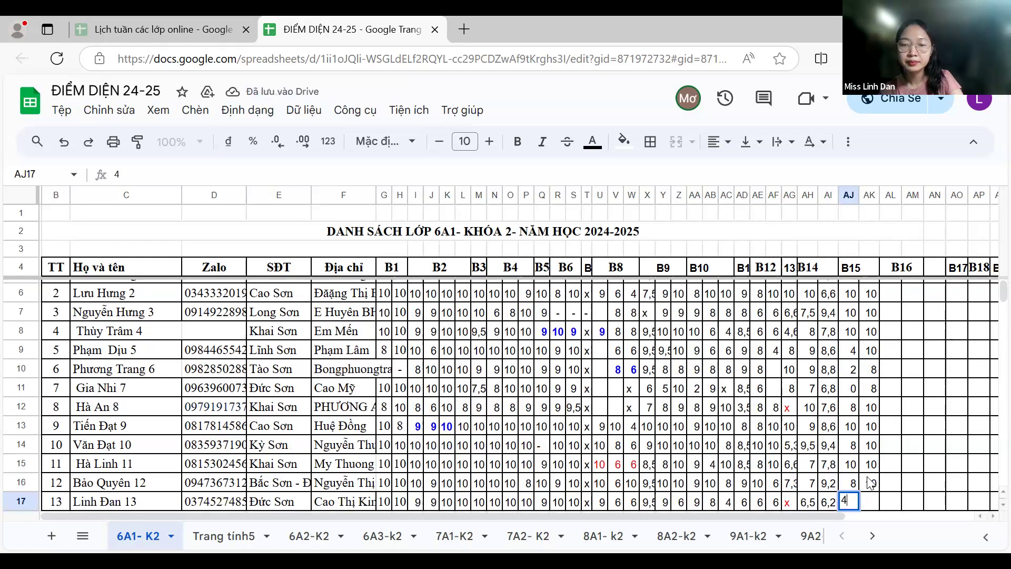
key(Return)
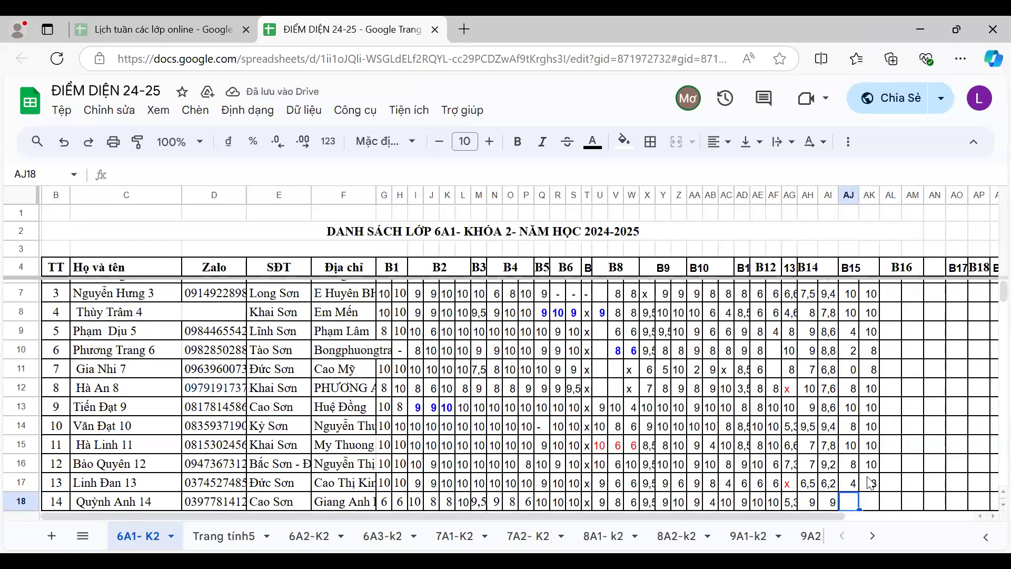
text(4)
key(Tab)
text(10)
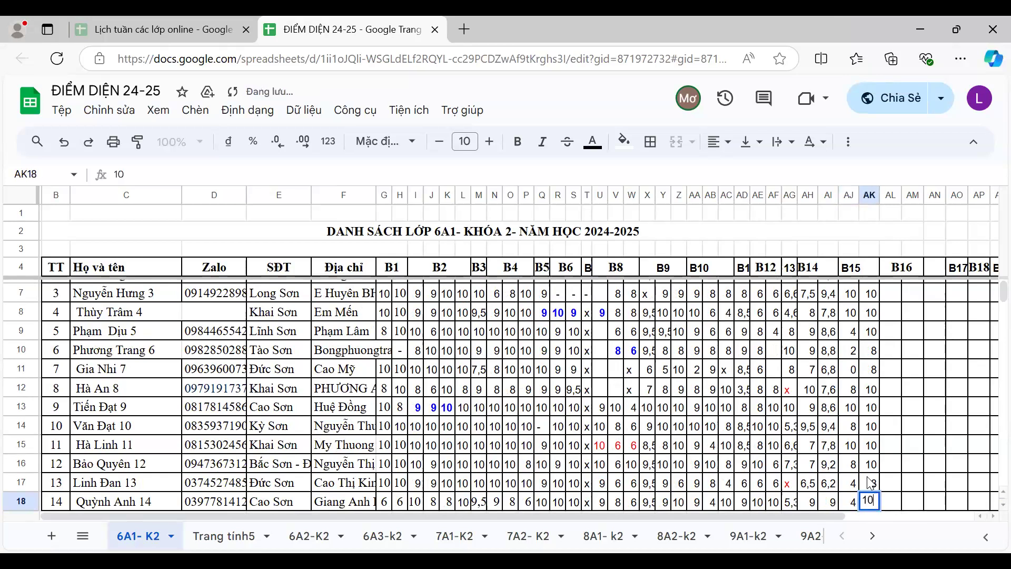
key(Return)
- Enter B15 scores of 4 and 8 in AJ19:AK19, and 0 and 10 in AJ20:AK20
key(Left)
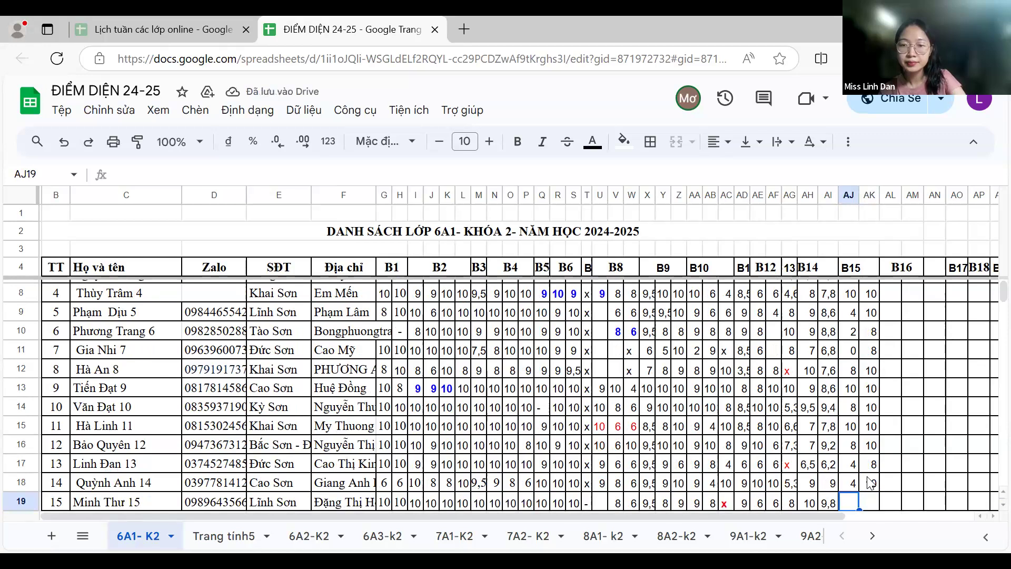
text(4)
key(Tab)
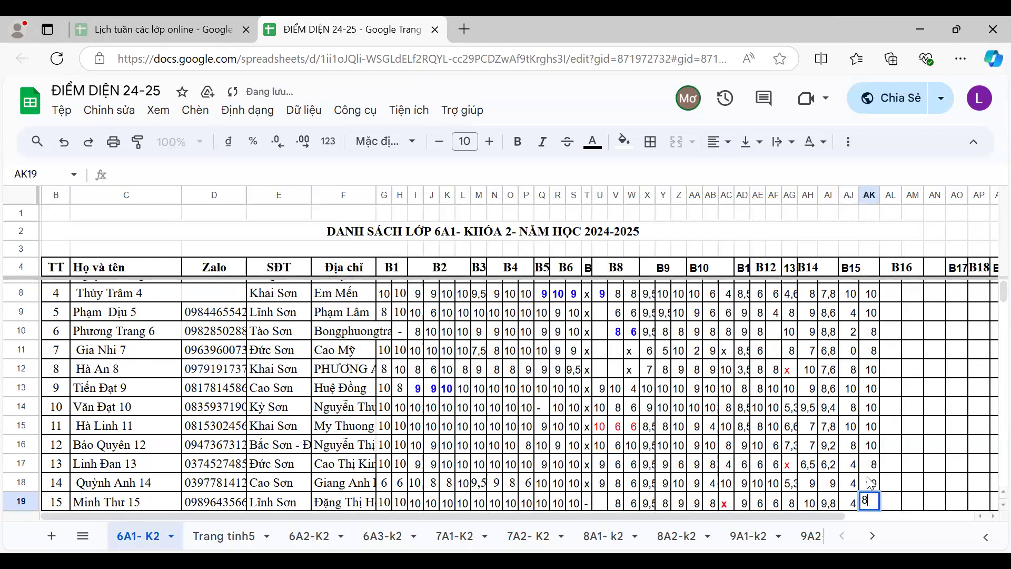
key(Return)
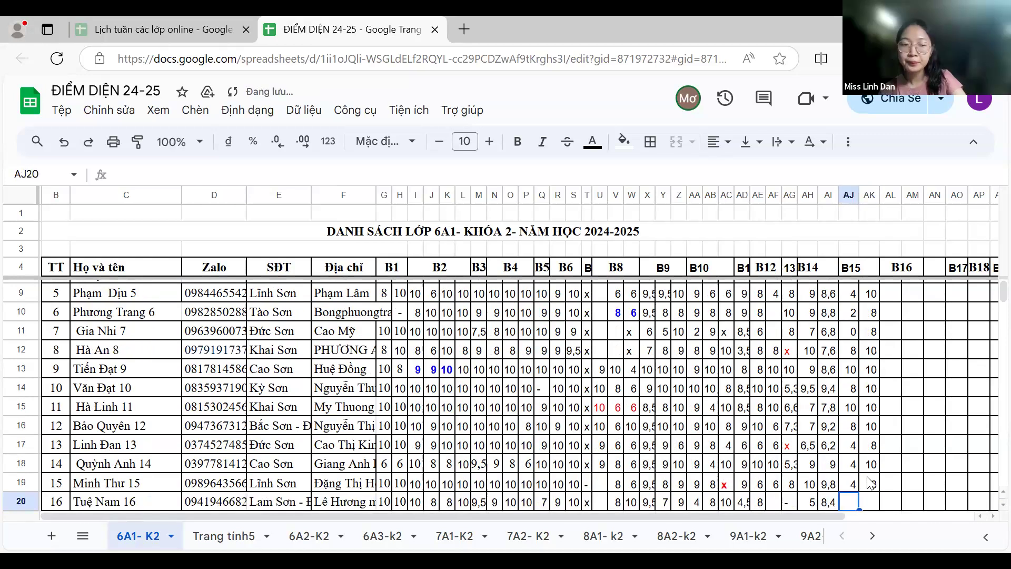
text(0)
key(Tab)
text(10)
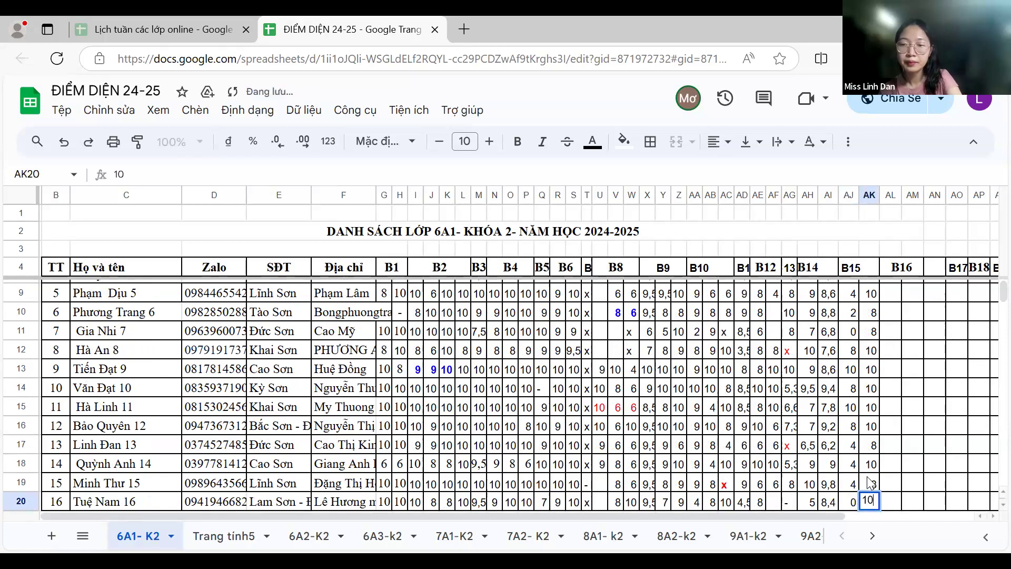
key(Return)
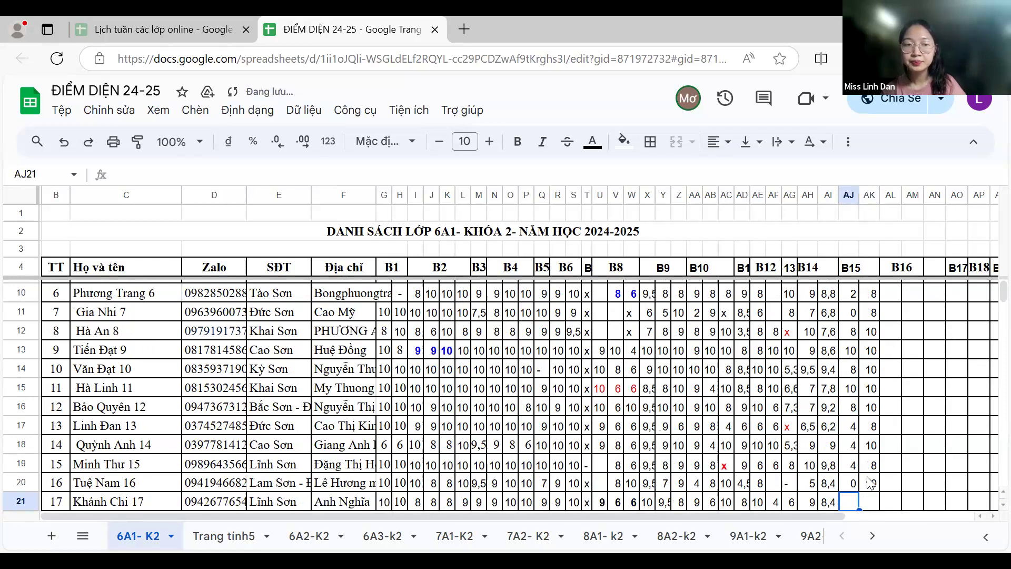
- Enter B15 scores of 4 and 8 in AJ21:AK21, and 4 and 8 in AJ22:AK22
text(4)
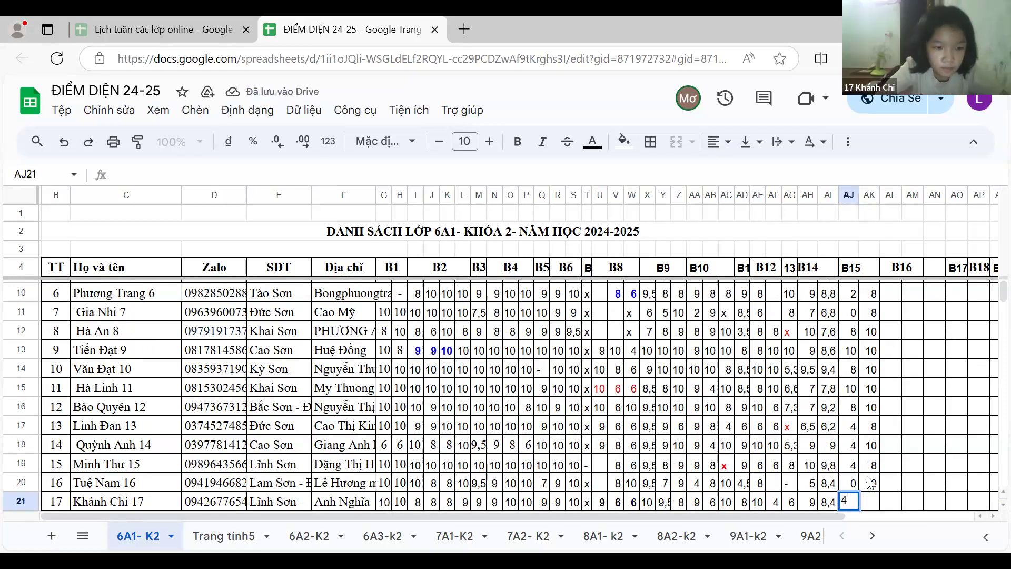
key(Tab)
text(3)
key(Return)
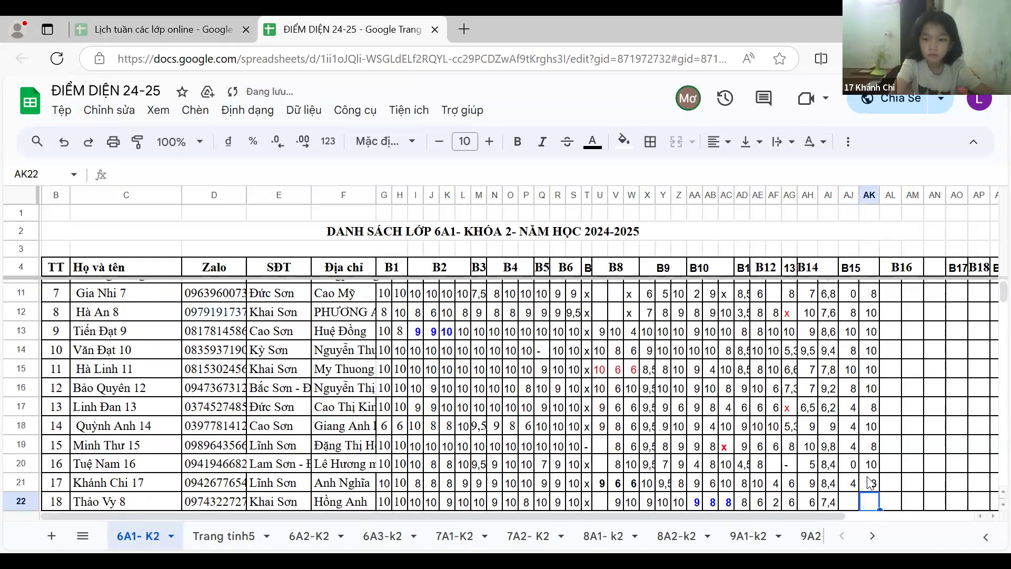
key(Left)
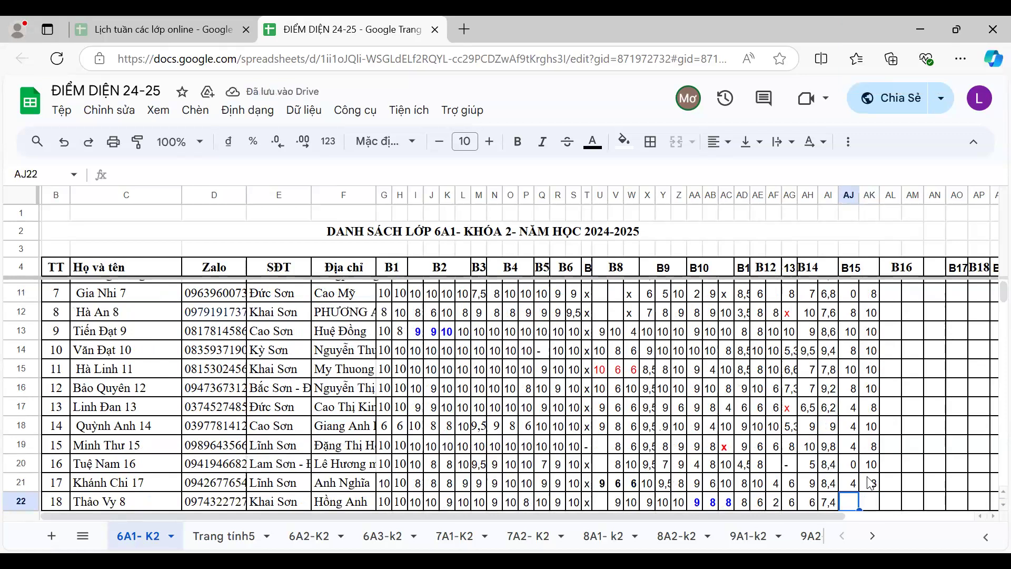
text(5)
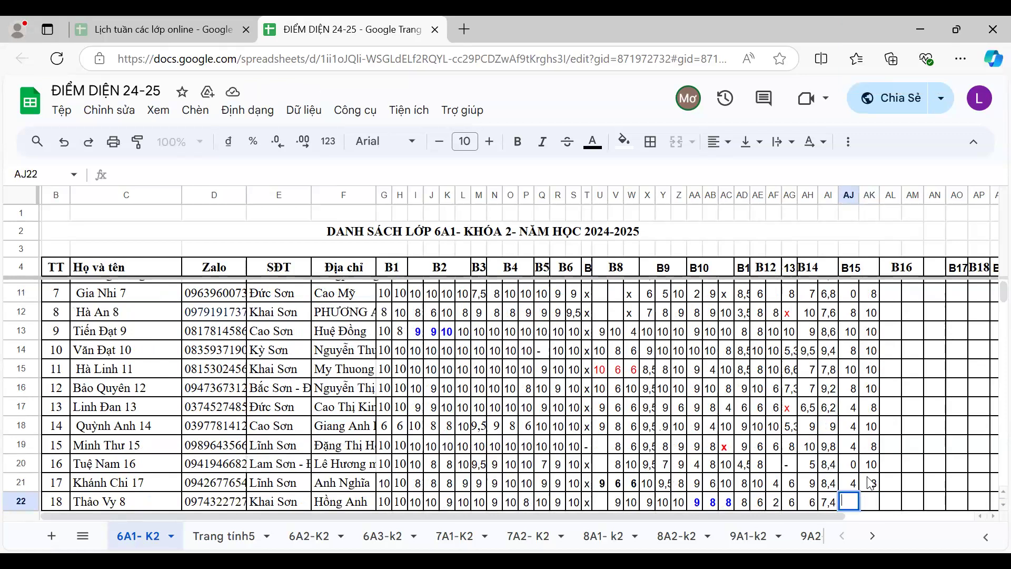
text(4)
key(Tab)
text(5)
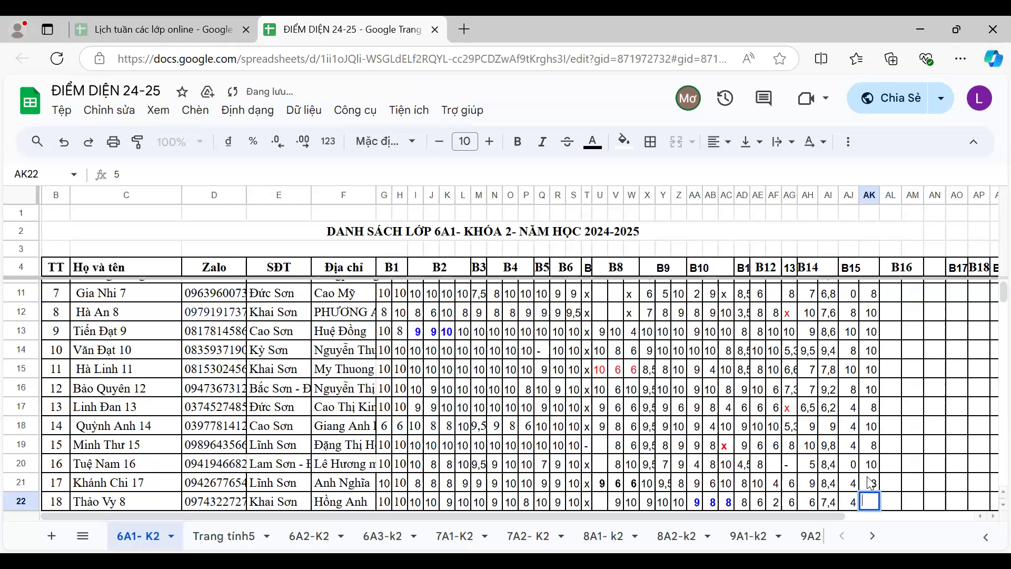
key(Return)
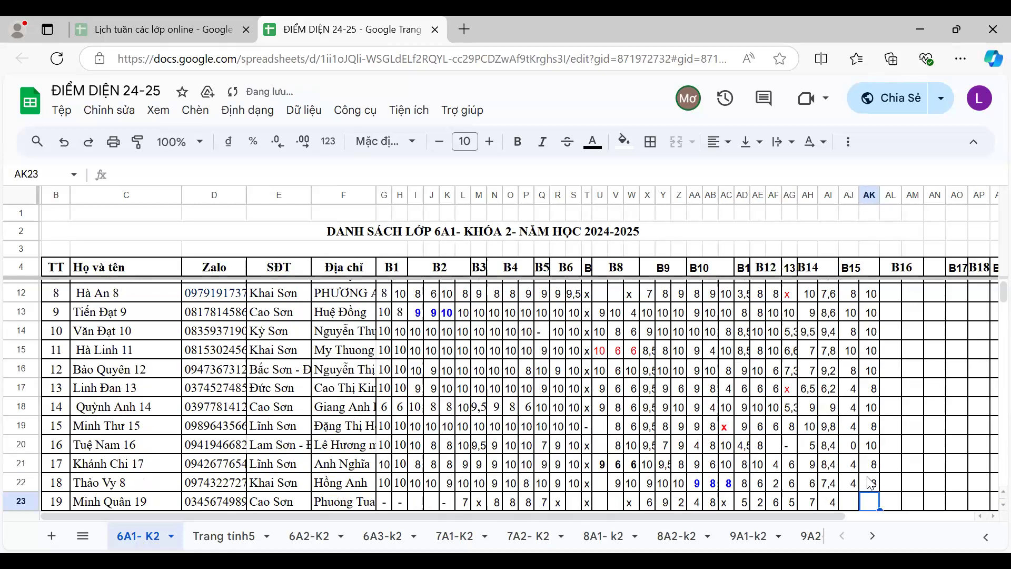
- Enter B15 scores of 7 and 7 in AJ23:AK23, and 10 and 6 in AJ24:AK24
key(Left)
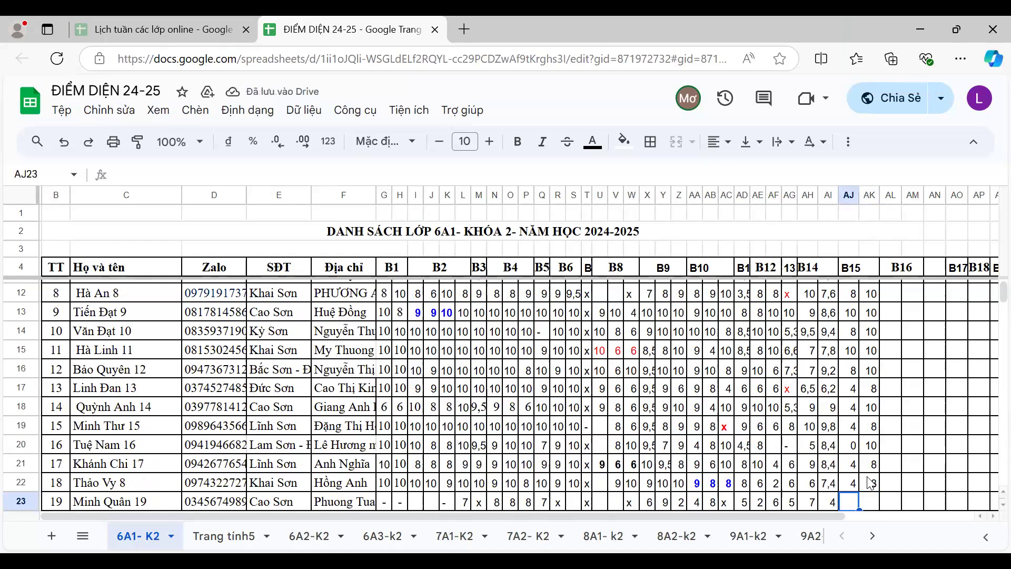
text(7)
key(Right)
text(7)
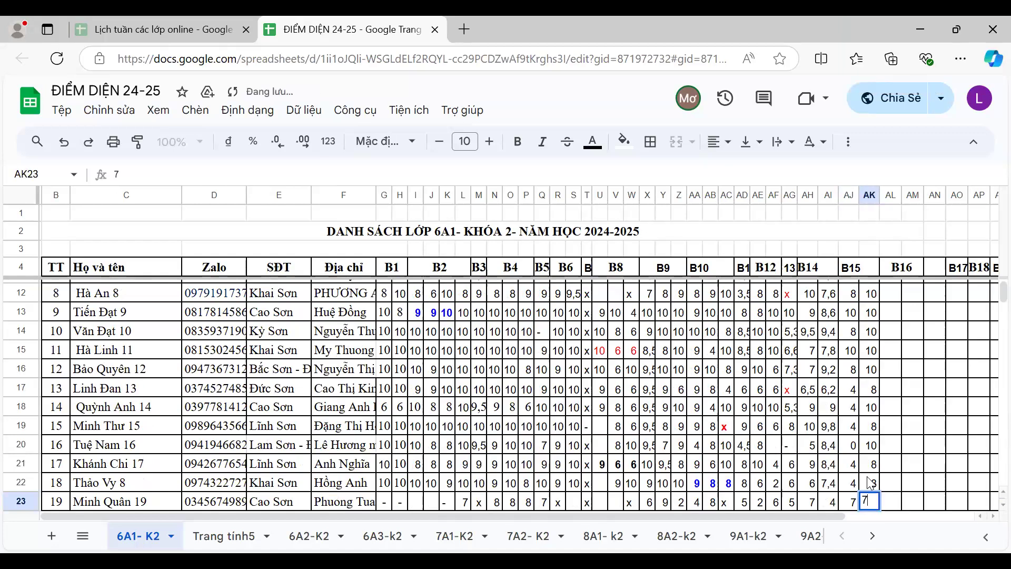
key(Return)
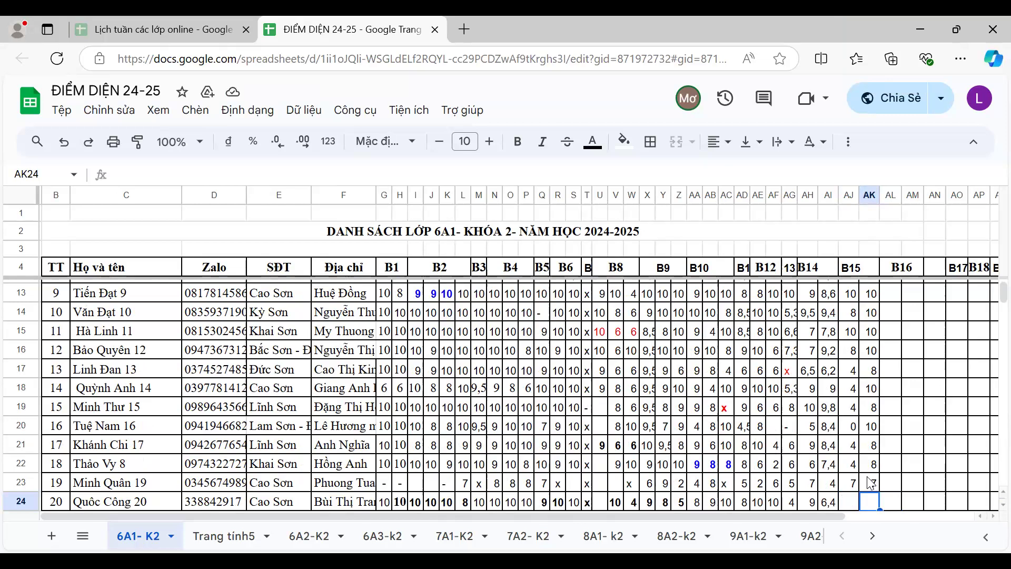
text(6)
key(Left)
text(1)
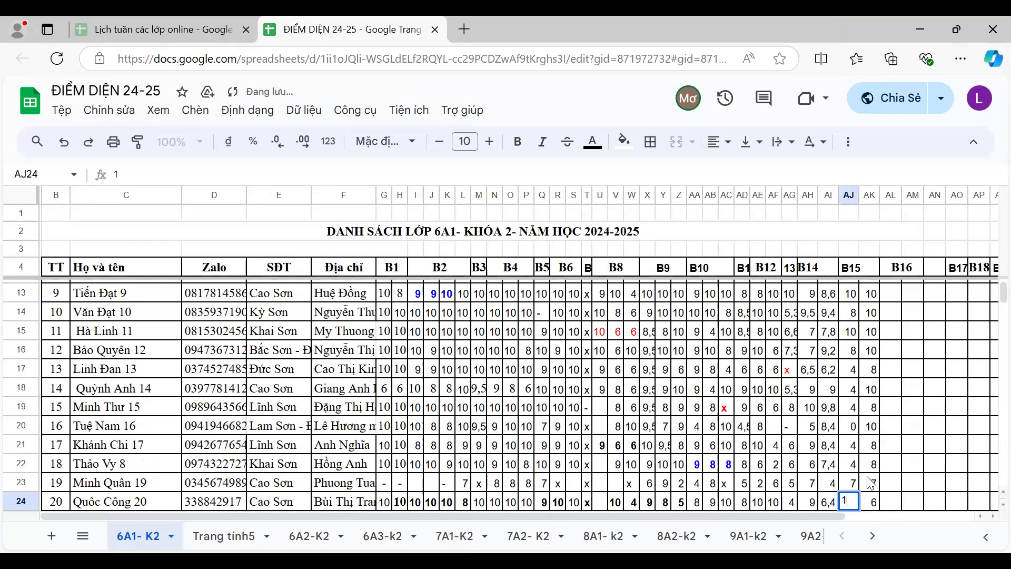
key(Return)
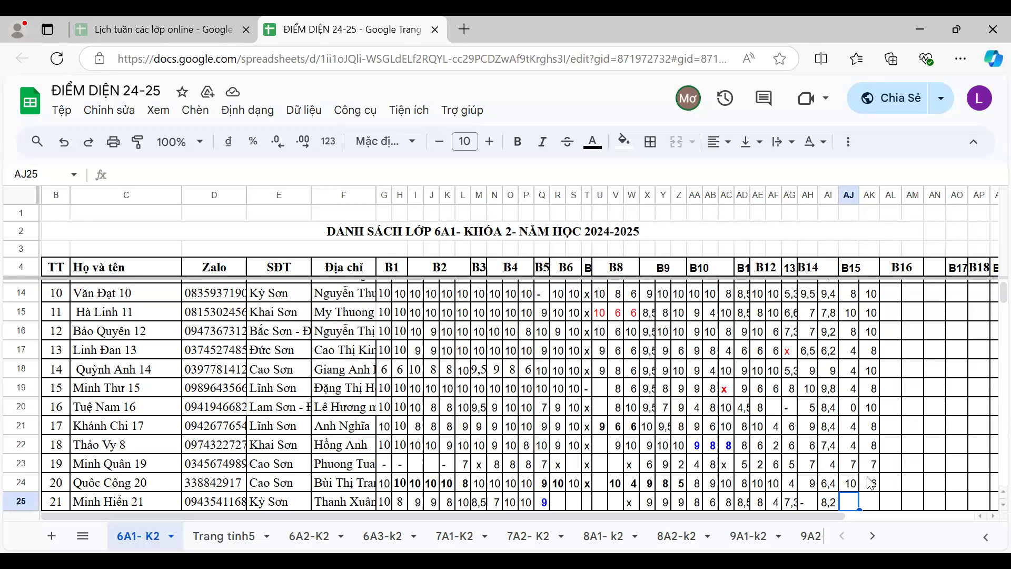
- Enter 4 and x in AJ25:AK25 for student number 21, and x in both B15 cells AJ26:AK26 for student number 22
text(4)
key(Tab)
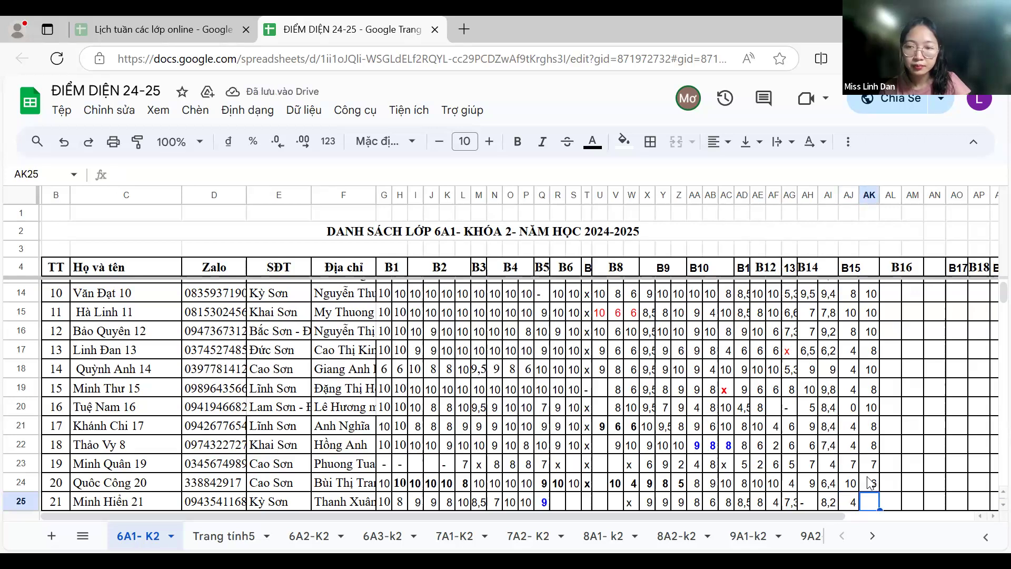
text(x)
key(Return)
key(Left)
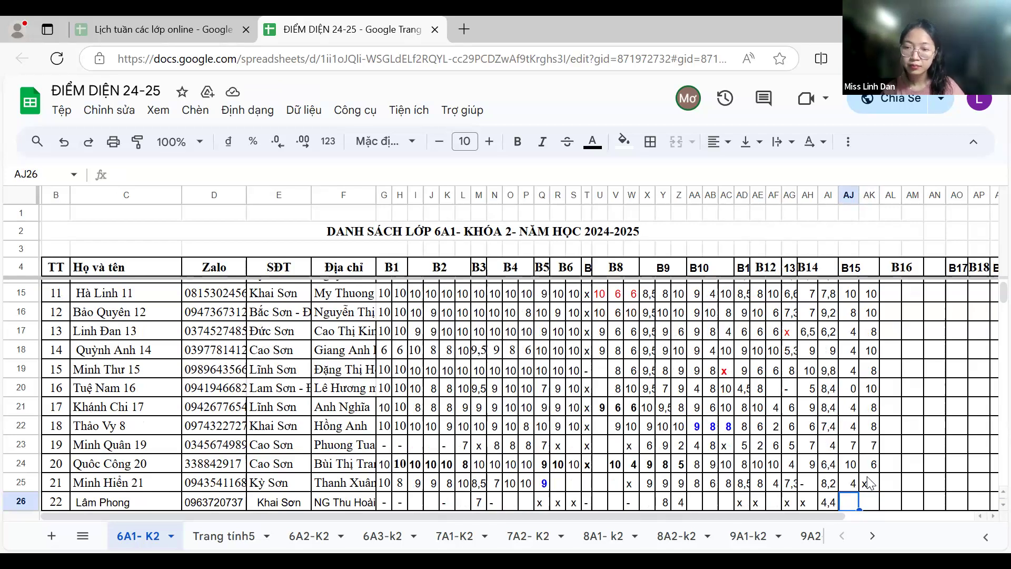
text(x)
key(Right)
text(x)
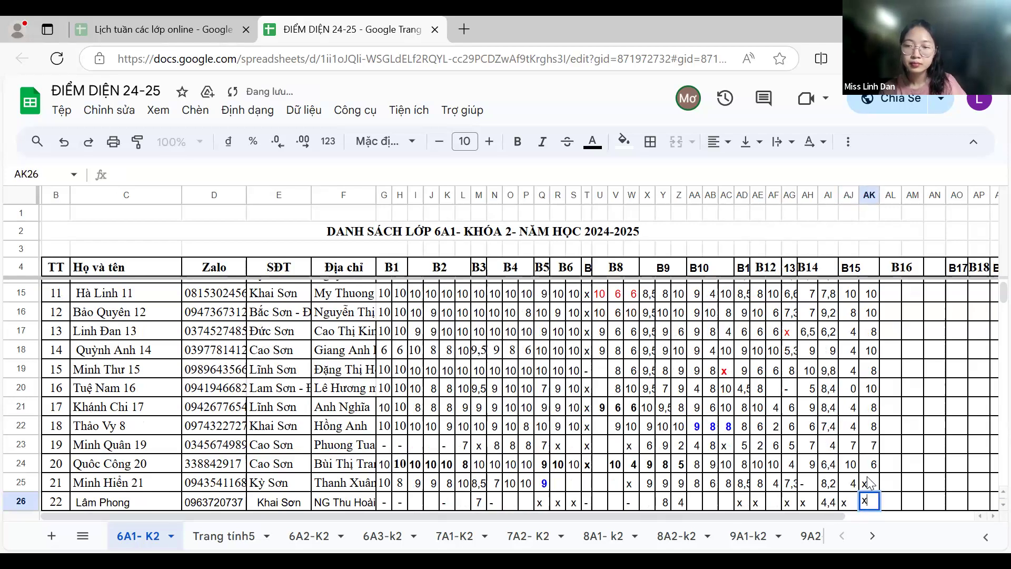
key(Down)
- Enter B15 scores of 4 in AJ27 and 10 in AK27 for student number 23
key(Left)
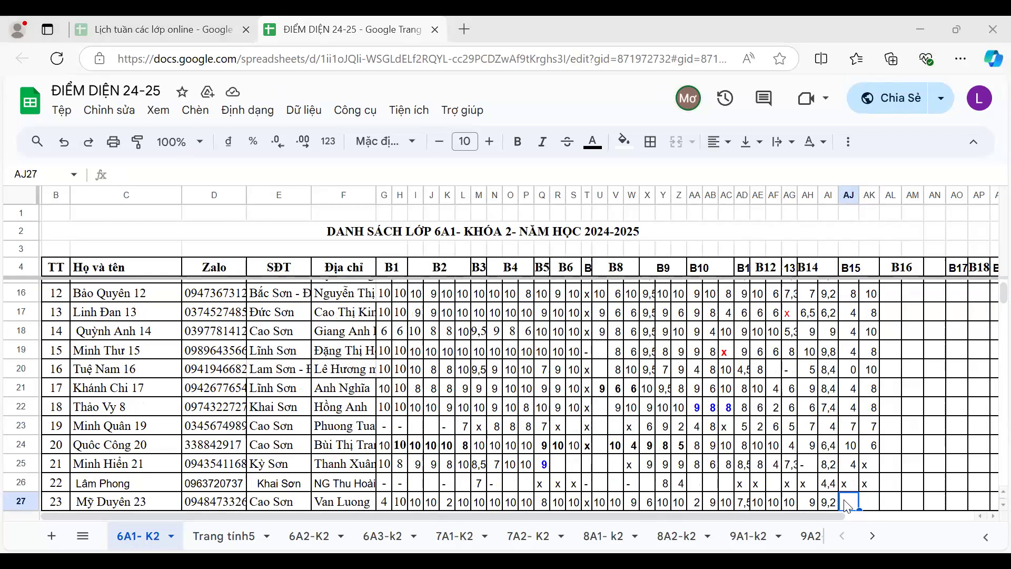
text(4)
key(Tab)
text(10)
key(Return)
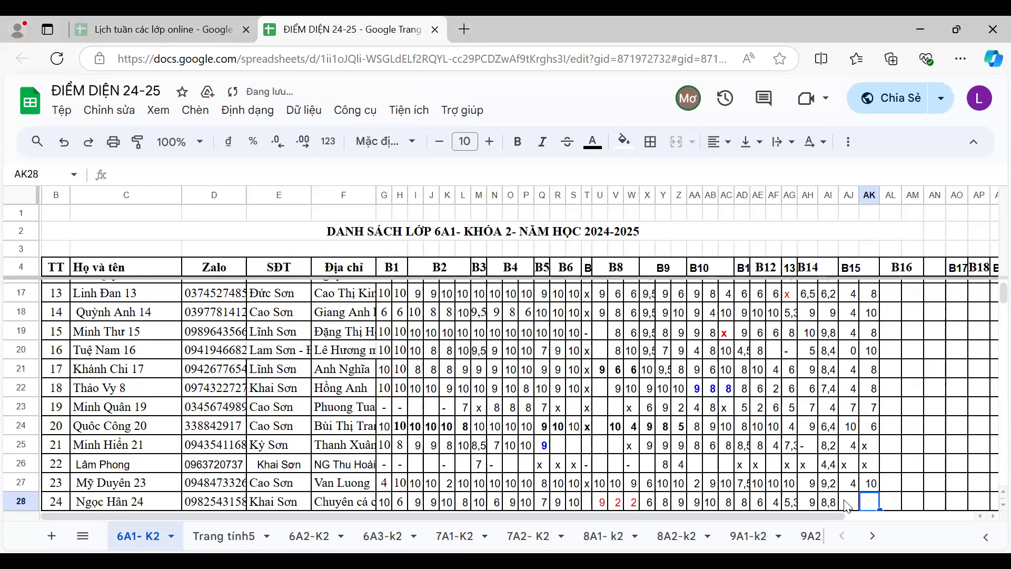
- Enter B15 scores of 8 in AJ28 and 10 in AK28 for student number 24
key(Down)
key(Down)
key(Down)
key(Down)
key(Down)
key(Down)
key(Down)
key(Down)
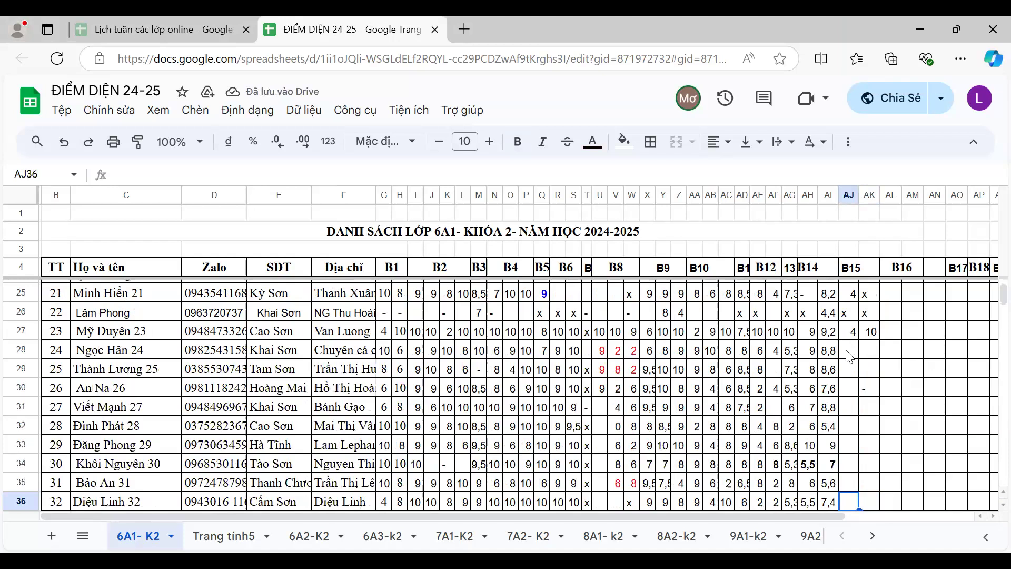
click(849, 357)
text(8)
key(Tab)
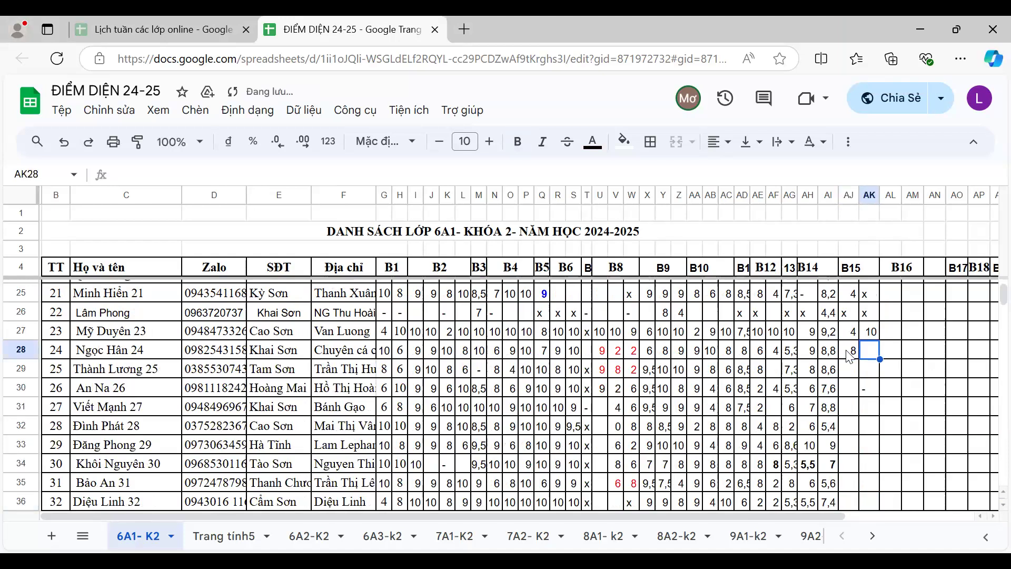
text(10)
key(Return)
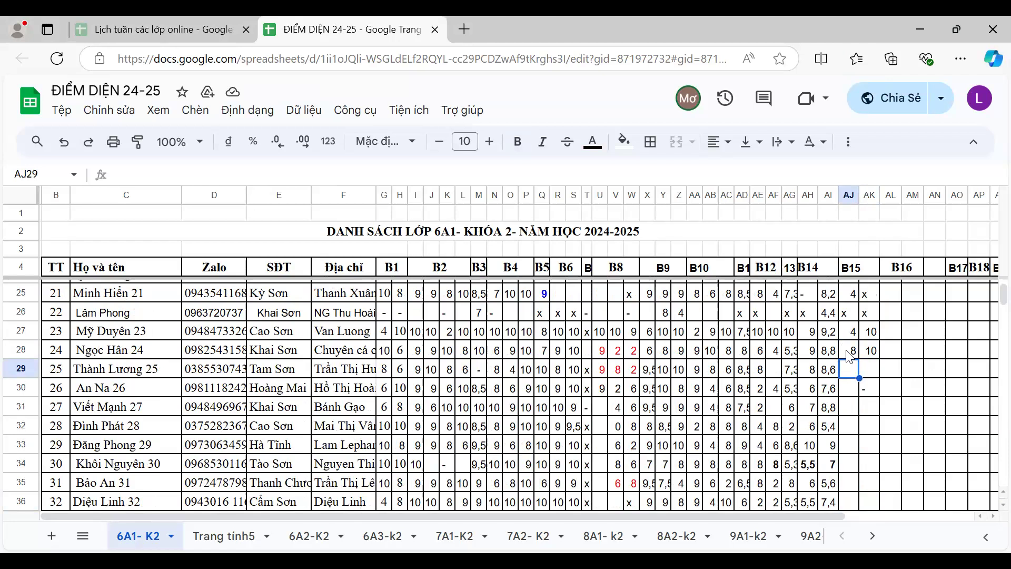
- Enter B15 scores of 2 and 10 in AJ29:AK29, and 0 and 2 in AJ30:AK30, replacing the dash in AK30
text(2)
key(Tab)
text(10)
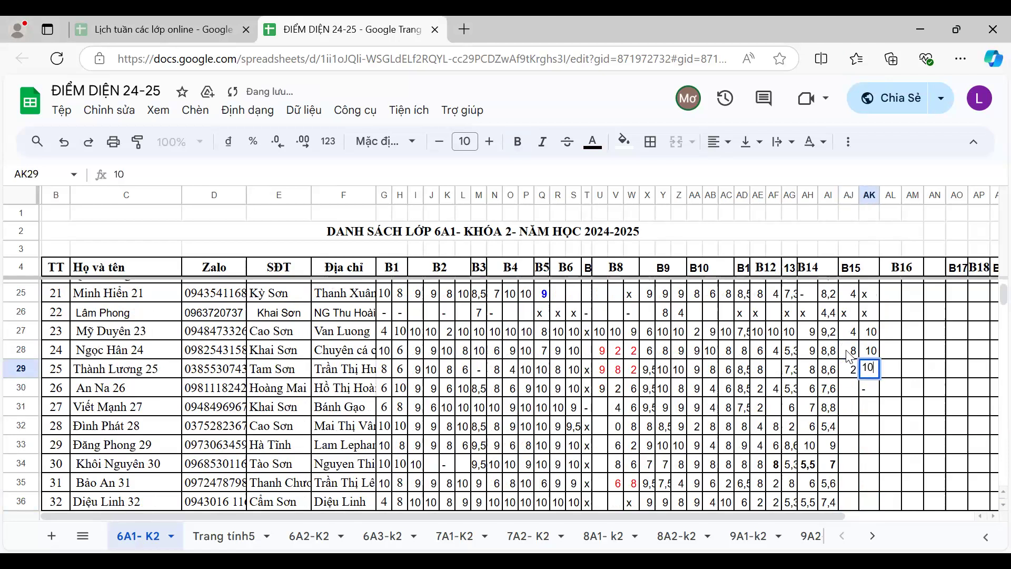
key(Return)
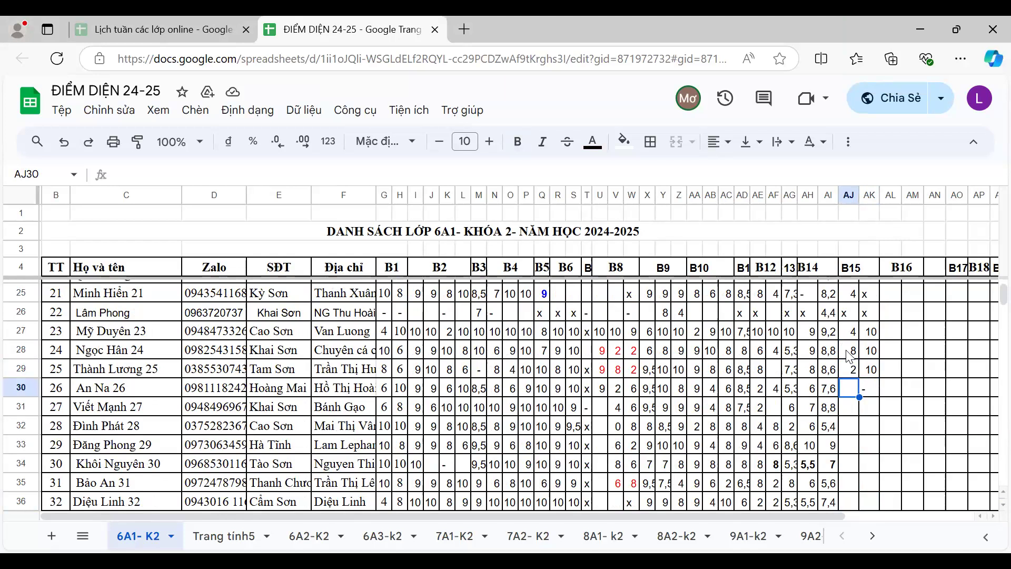
text(0)
key(Tab)
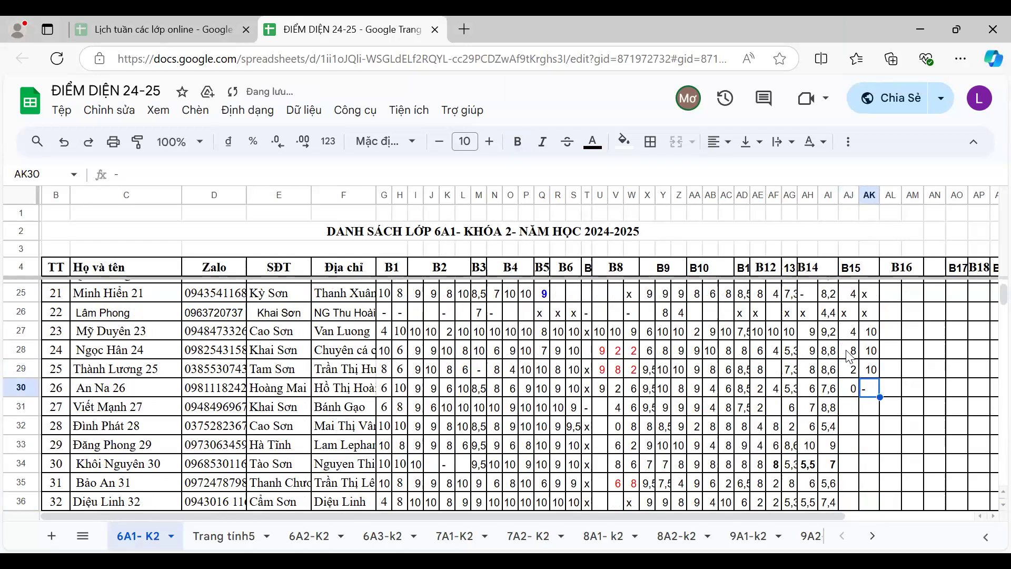
text(2)
key(Return)
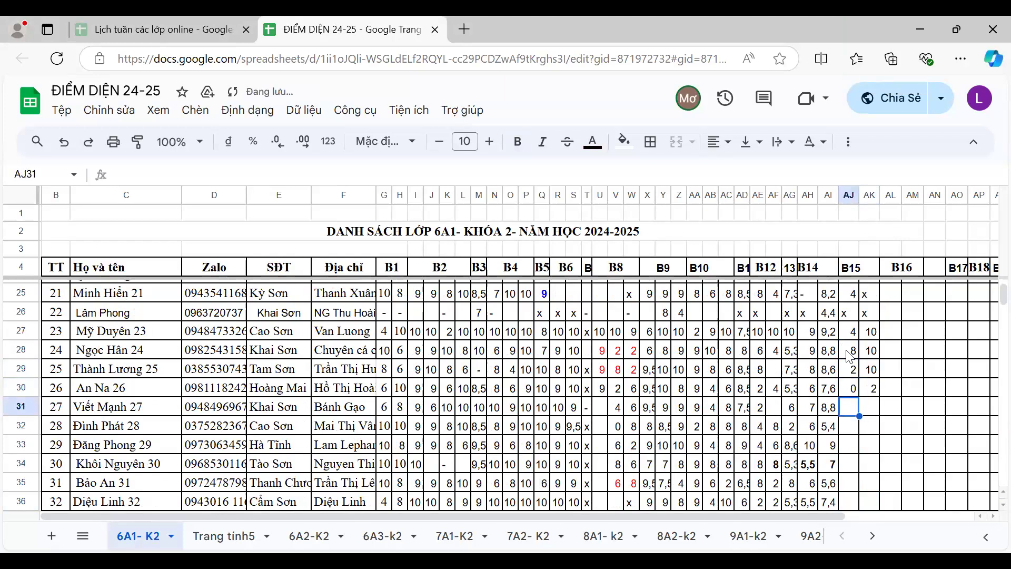
- Enter B15 scores of 8 in AJ31 and 2 in AK31 for student number 27
key(Down)
key(Down)
key(Down)
key(Down)
key(Down)
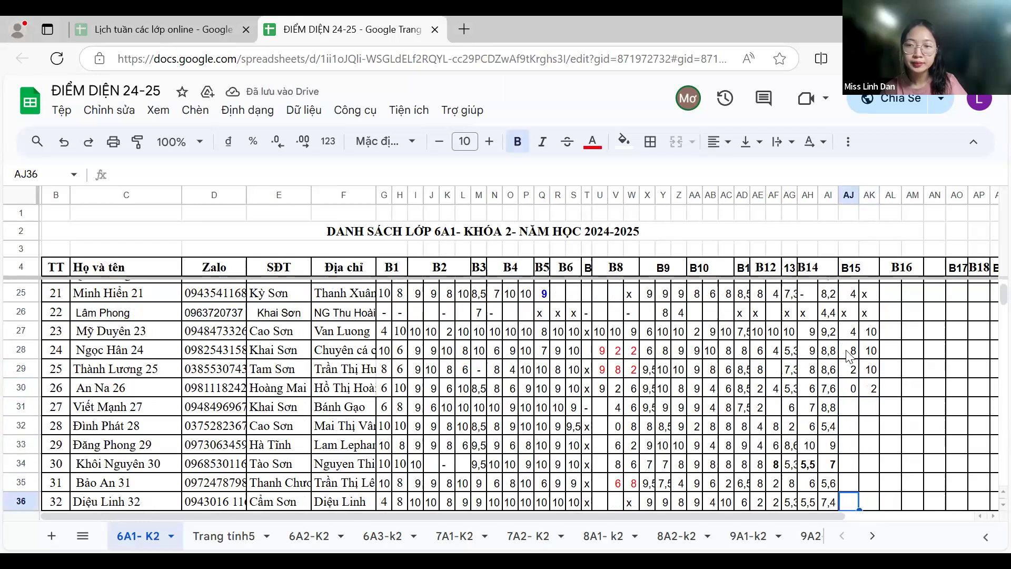
key(Down)
key(Down)
key(Down)
key(Down)
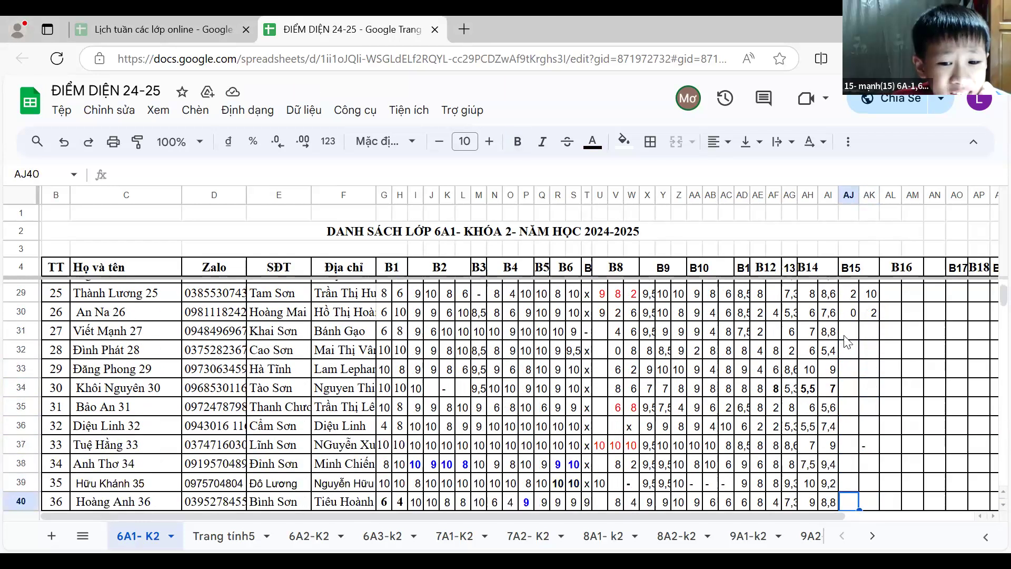
click(845, 335)
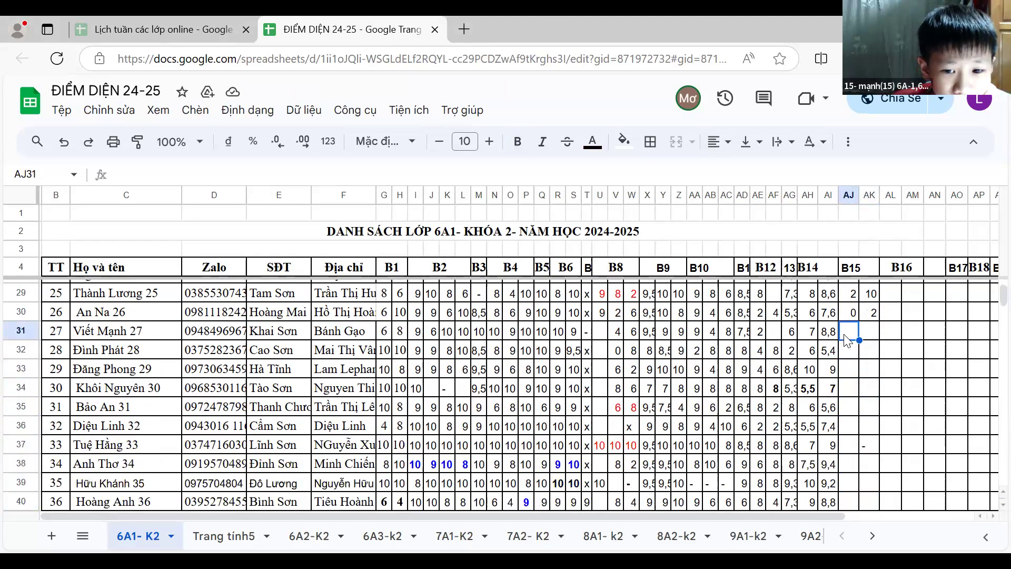
text(6)
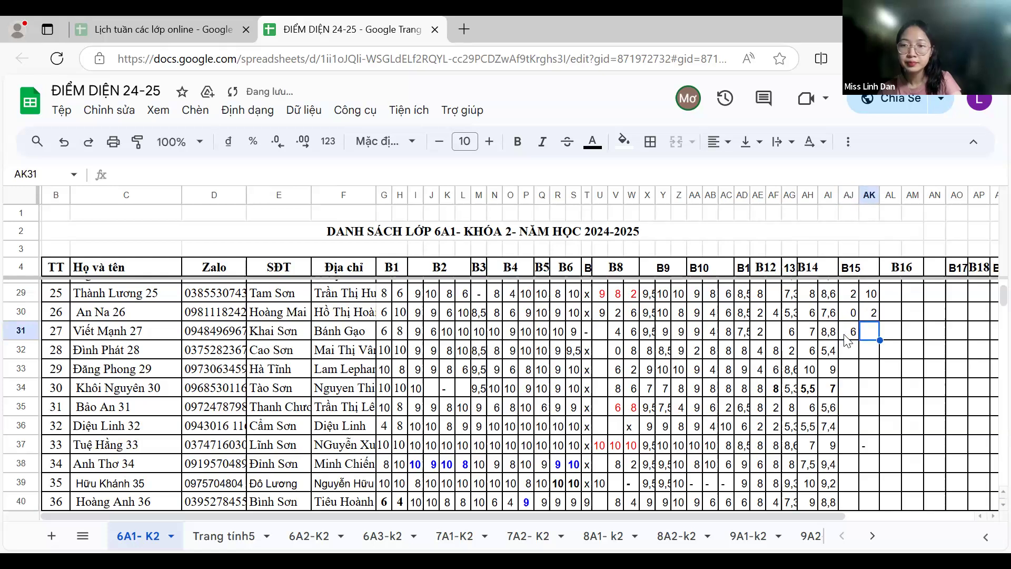
key(Return)
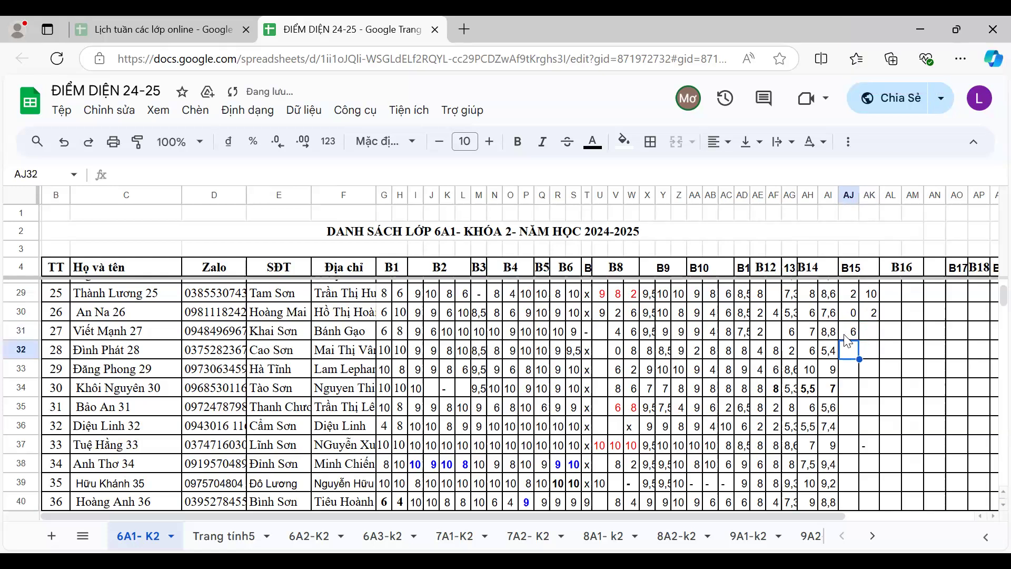
click(846, 336)
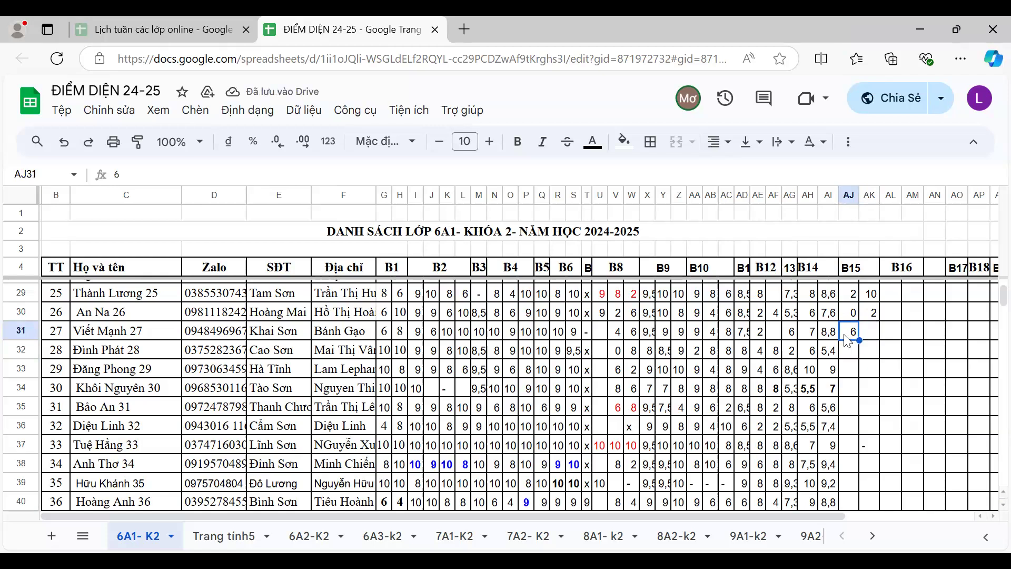
text(8)
key(Tab)
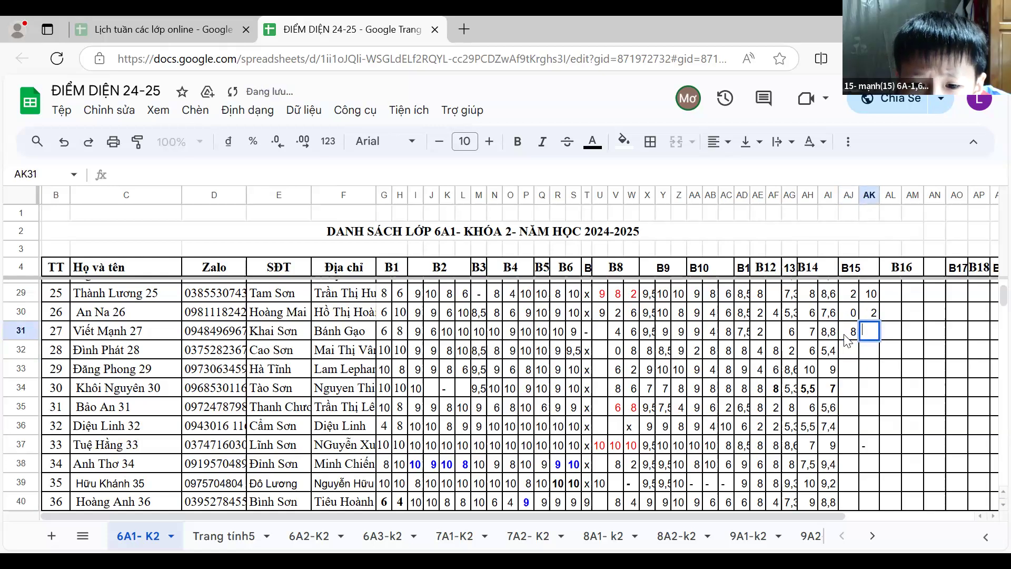
text(2)
key(Return)
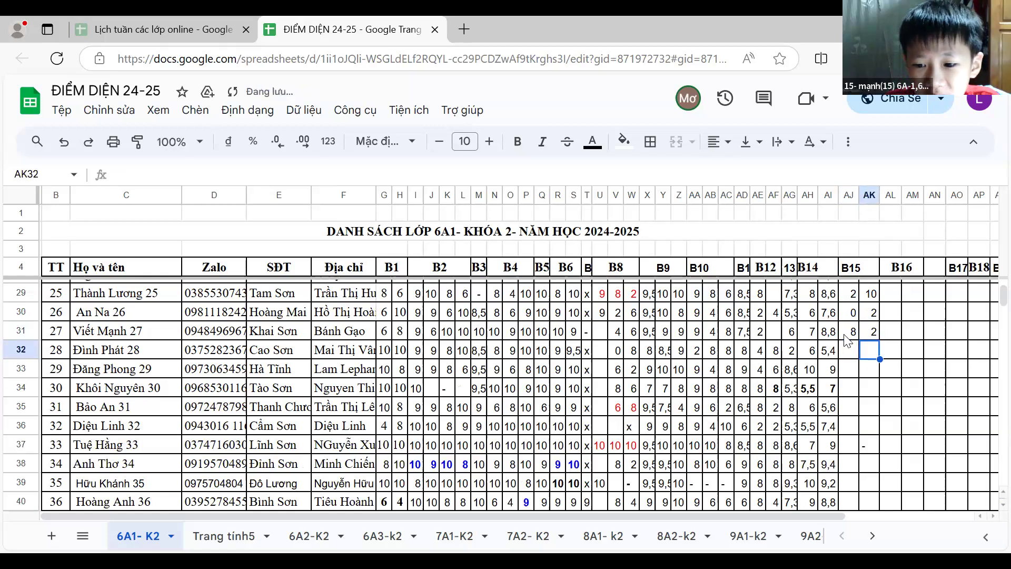
- Enter a B15 score of 6 in both AJ32 and AK32 for student number 28
key(Left)
text(6)
key(Tab)
text(7)
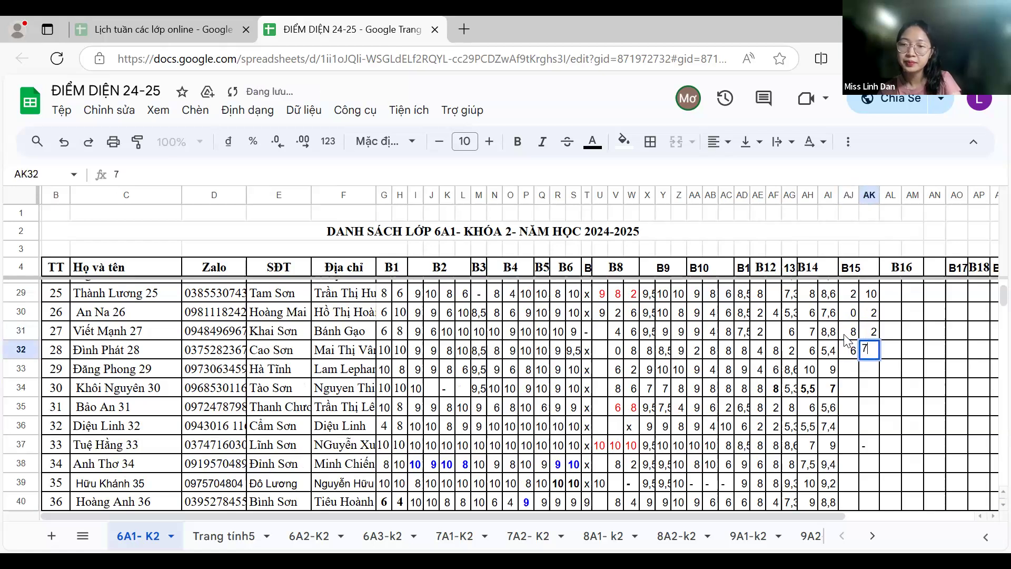
key(BackSpace)
text(6)
key(Return)
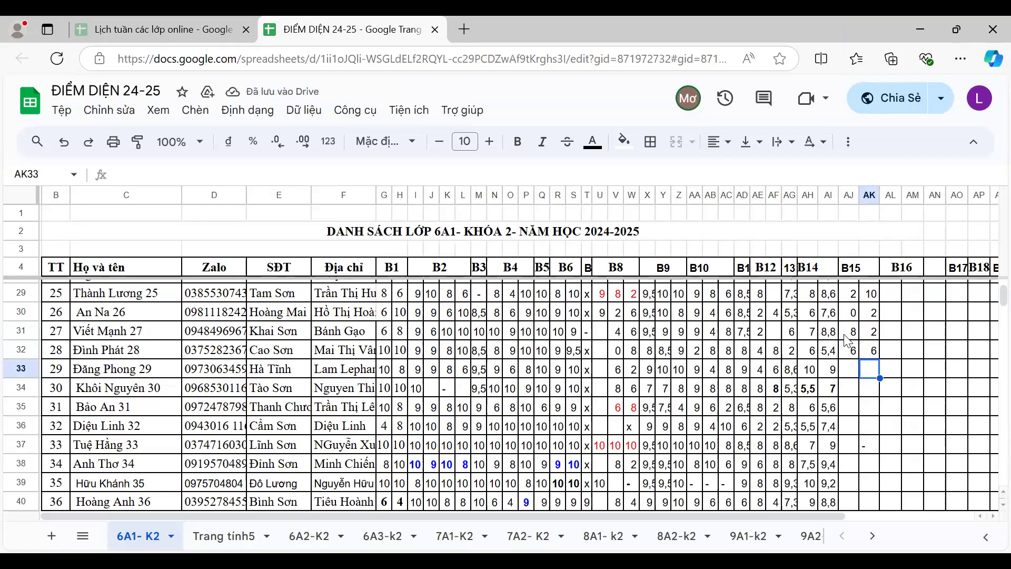
- Enter a B15 score of 6 in both AJ33 and AK33 for student number 29
text(6)
key(Left)
text(6)
key(Return)
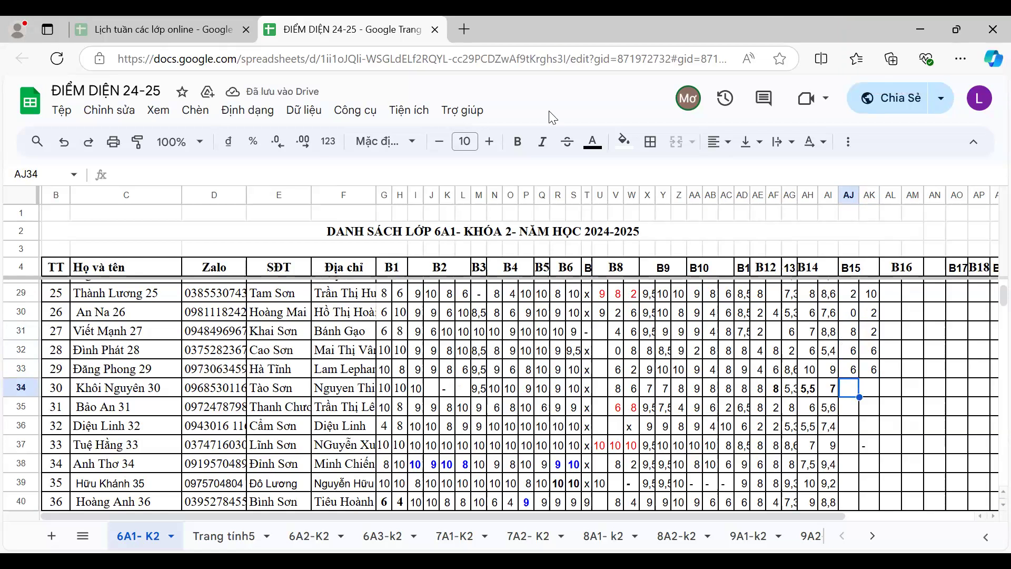
- Correct the B15 scores of student number 28 to 10 in AJ32 and 4 in AK32
click(854, 357)
text(10)
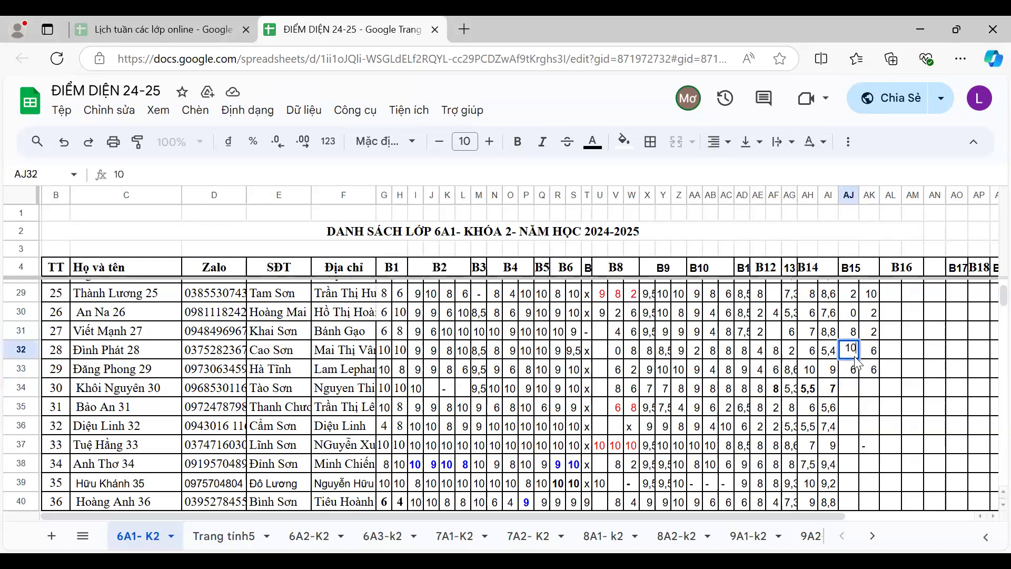
key(Tab)
text(4)
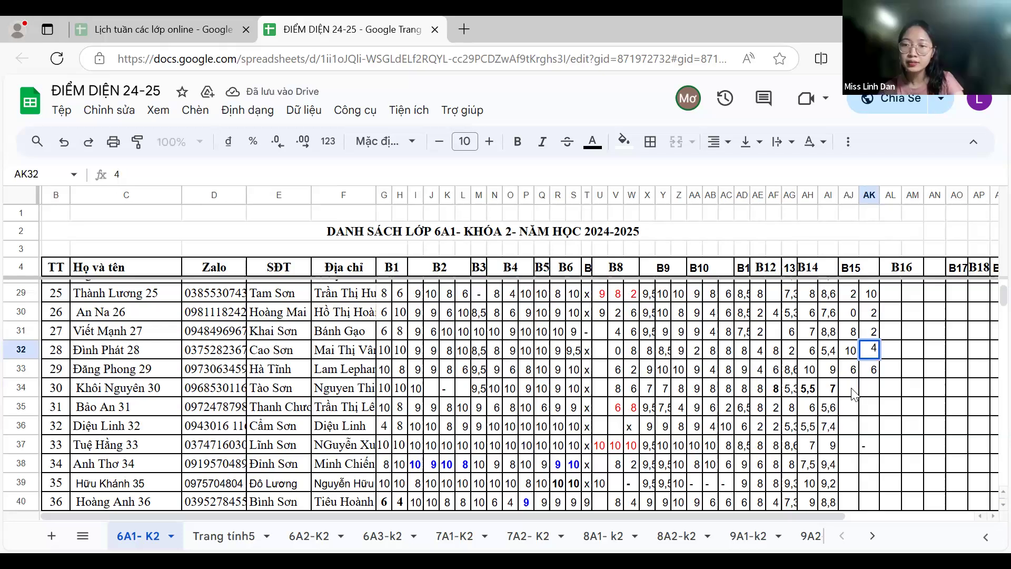
click(851, 392)
right_click(852, 390)
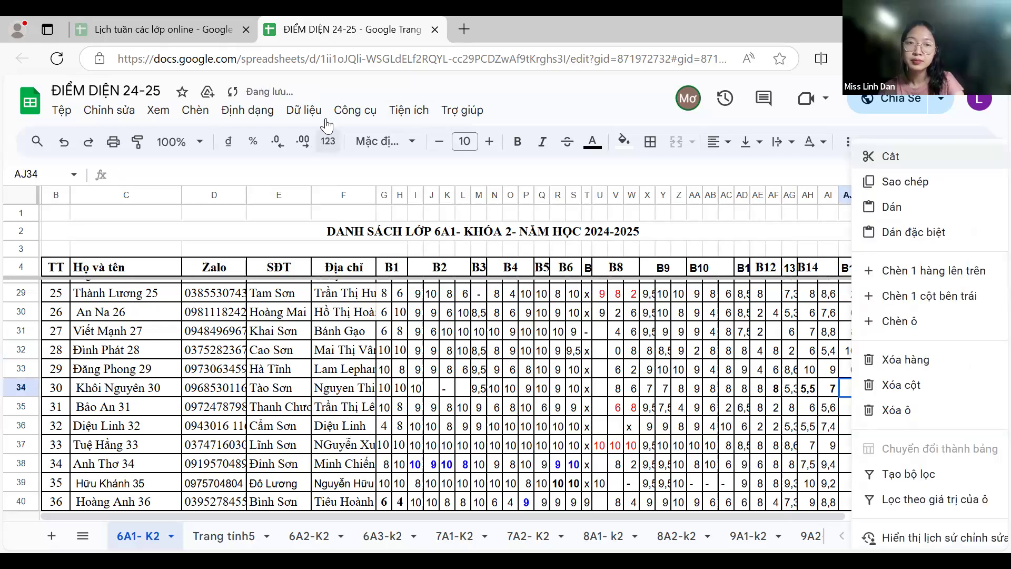
click(830, 394)
- Enter a B15 score of 8 in both AJ34 and AK34 for student number 30
click(849, 395)
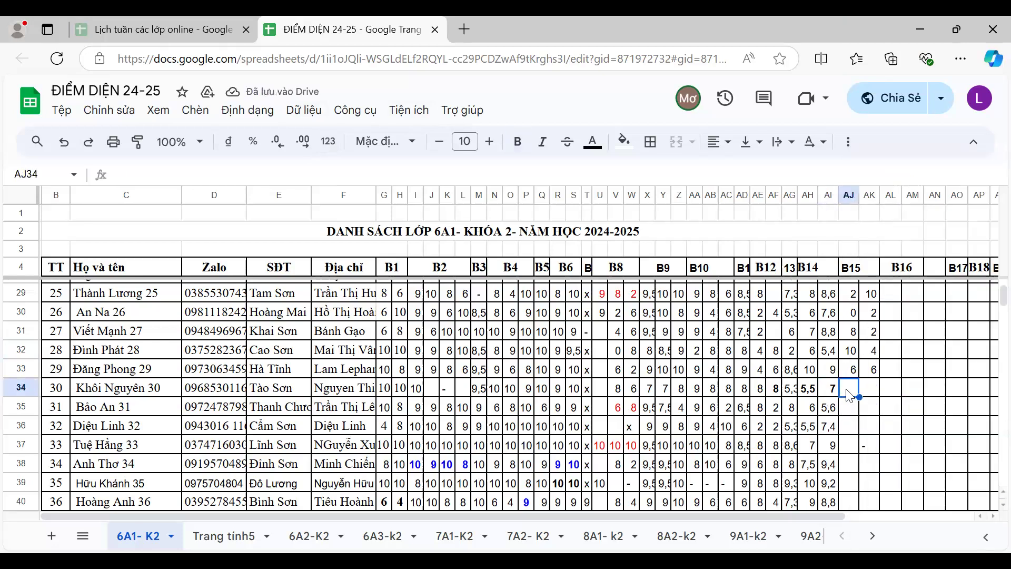
text(8)
key(Tab)
text(8)
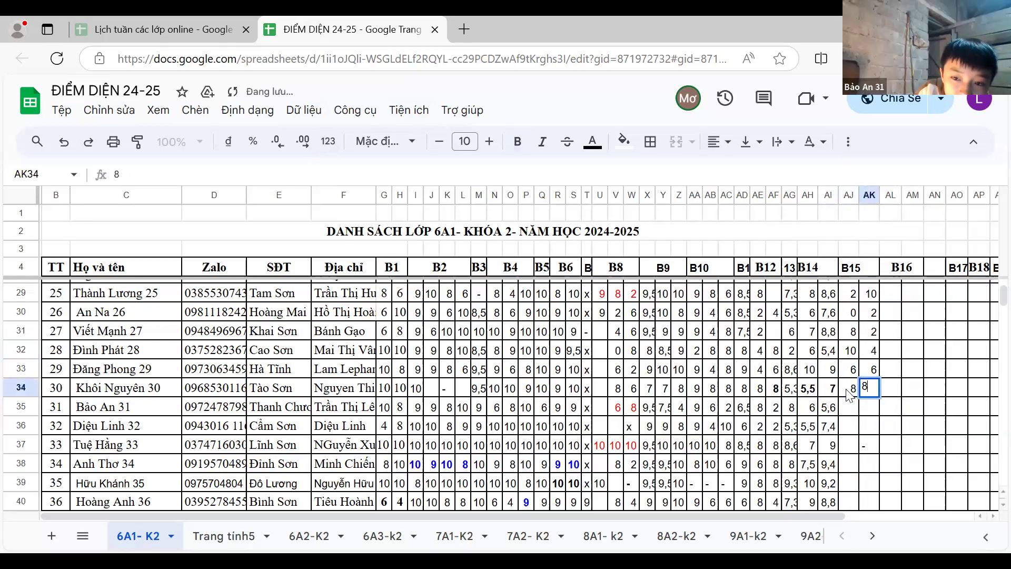
key(Return)
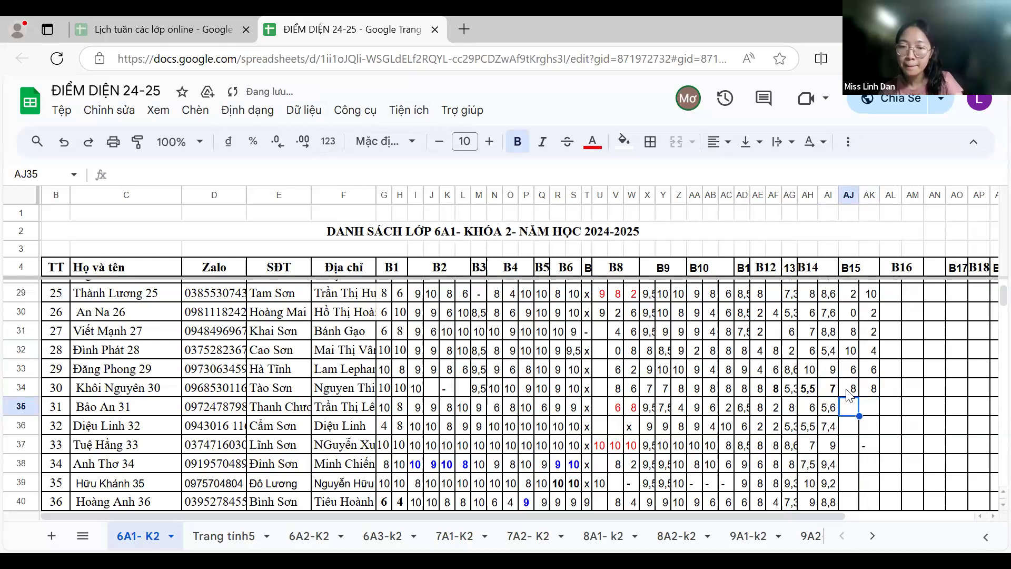
- Enter B15 scores of 4 in AJ35 and 0 in AK35 for student number 31
text(4)
key(Tab)
text(0)
key(Return)
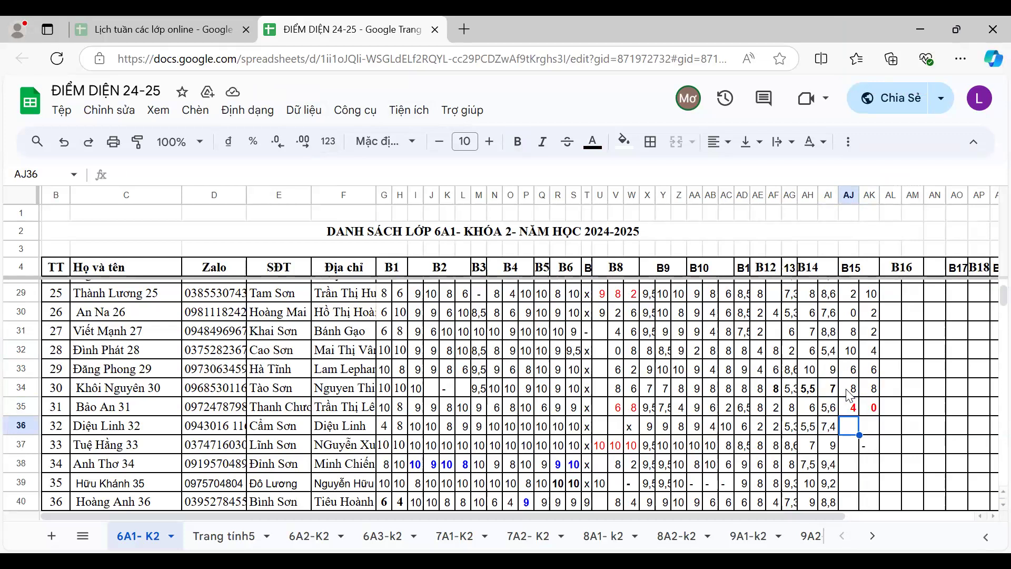
- Enter B15 scores of 4 in AJ36 and 6 in AK36 for student number 32
text(4)
key(Tab)
text(x)
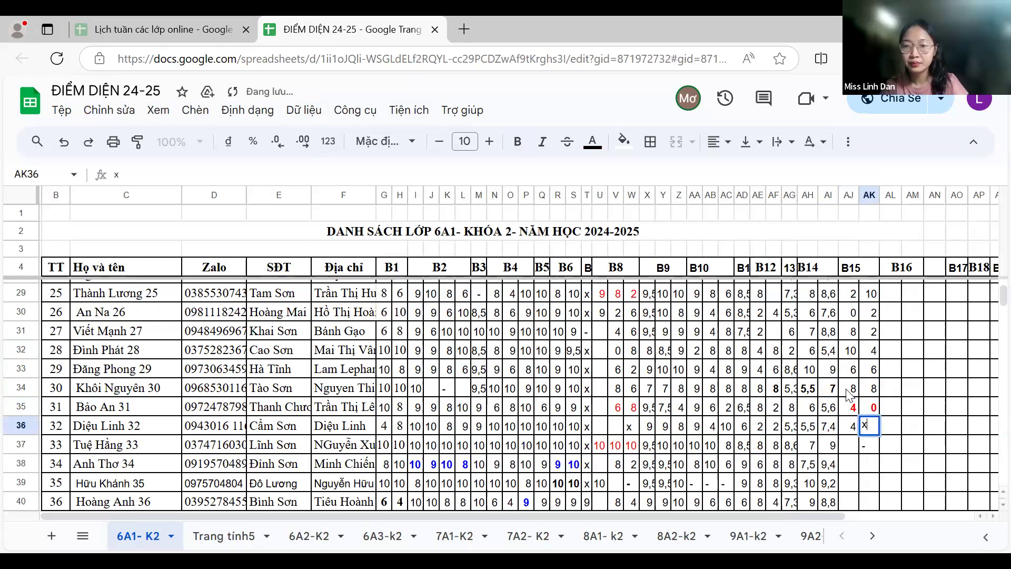
key(Return)
key(Up)
key(Right)
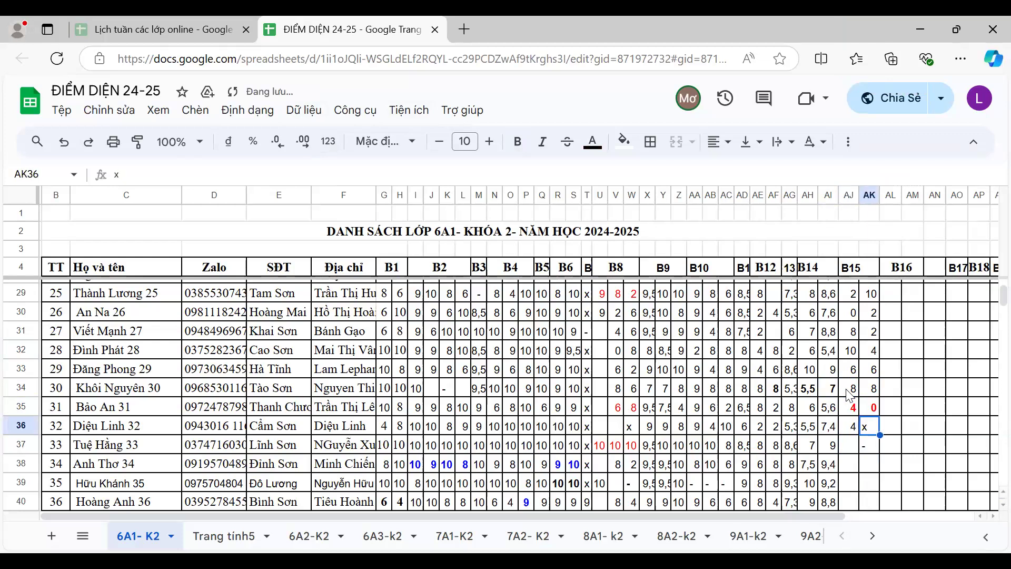
text(6)
key(Return)
key(Left)
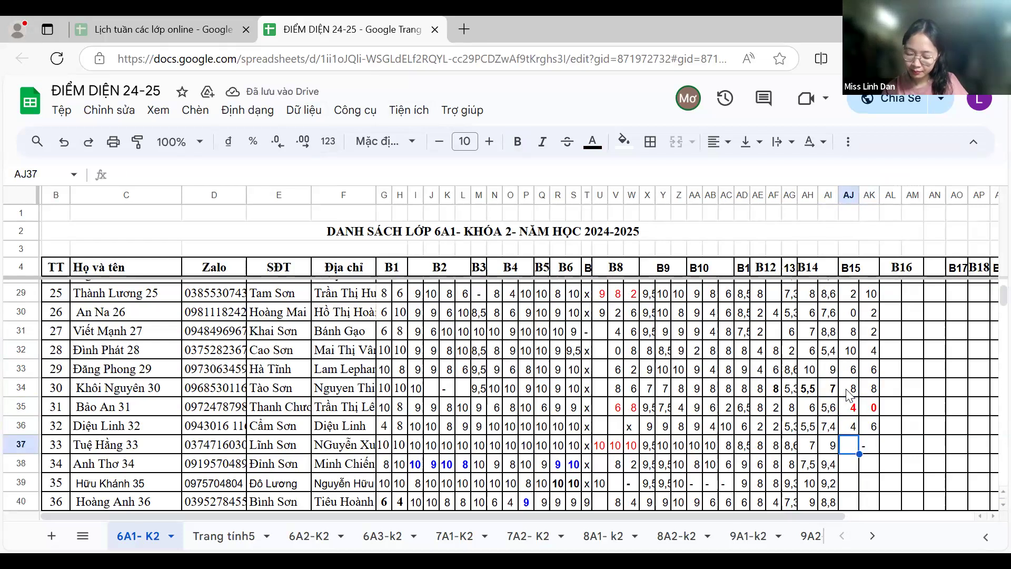
- Enter a B15 score of 10 in both AJ37 and AK37 for student number 33
text(1)
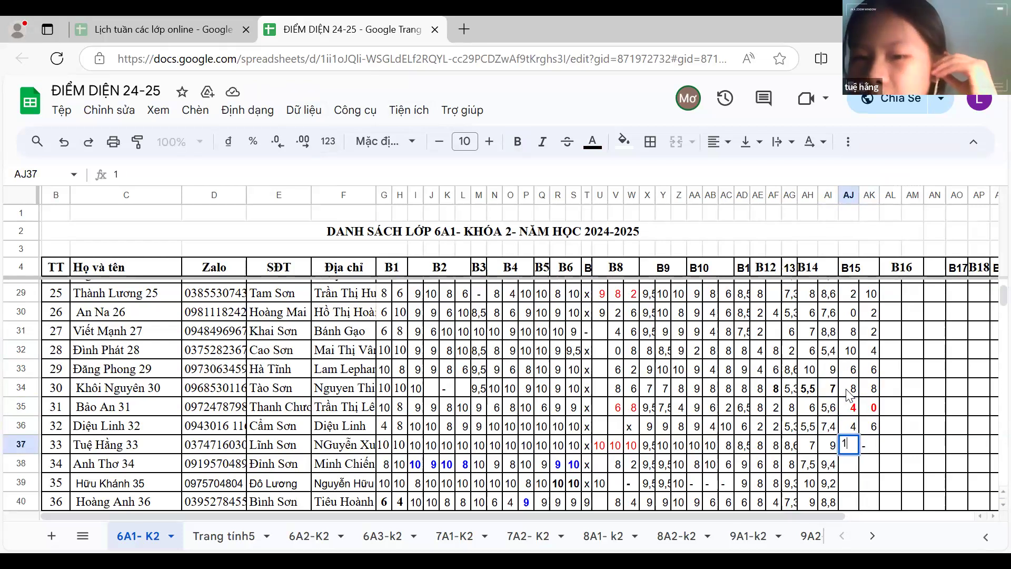
text(0)
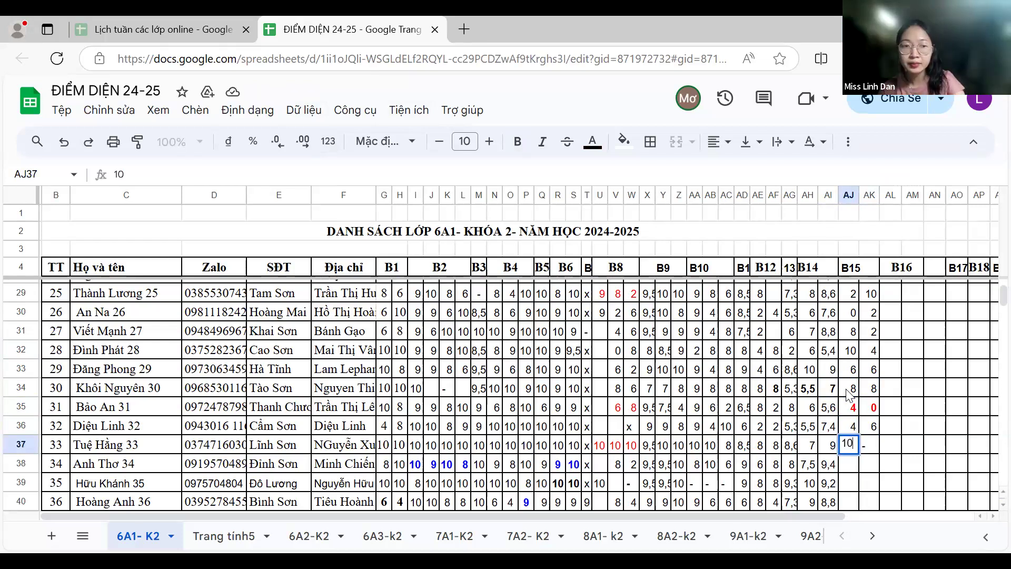
key(Tab)
text(10)
key(Return)
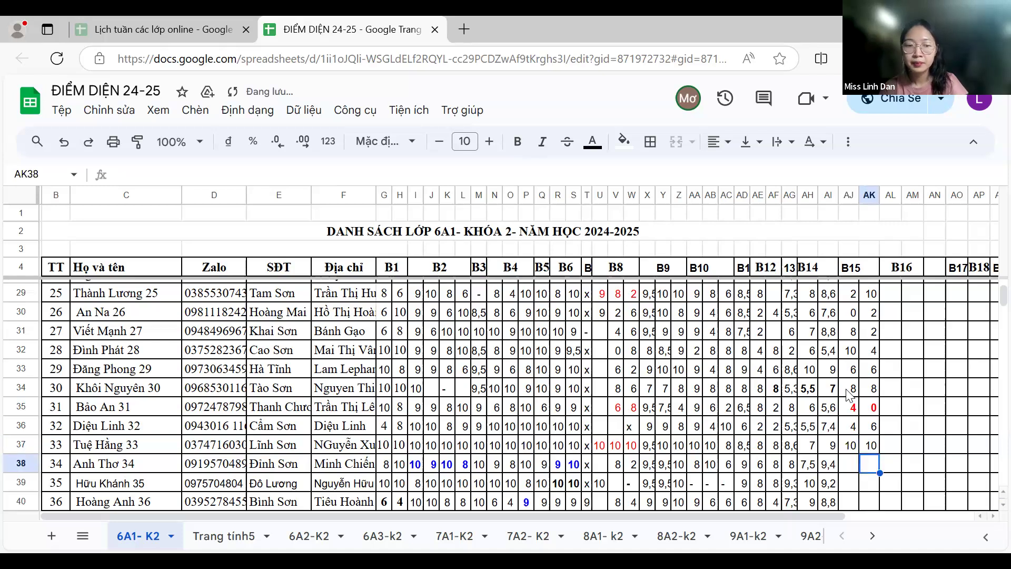
- Enter a B15 score of 8 in both AJ38 and AK38 for student number 34
text(8)
key(Left)
text(8)
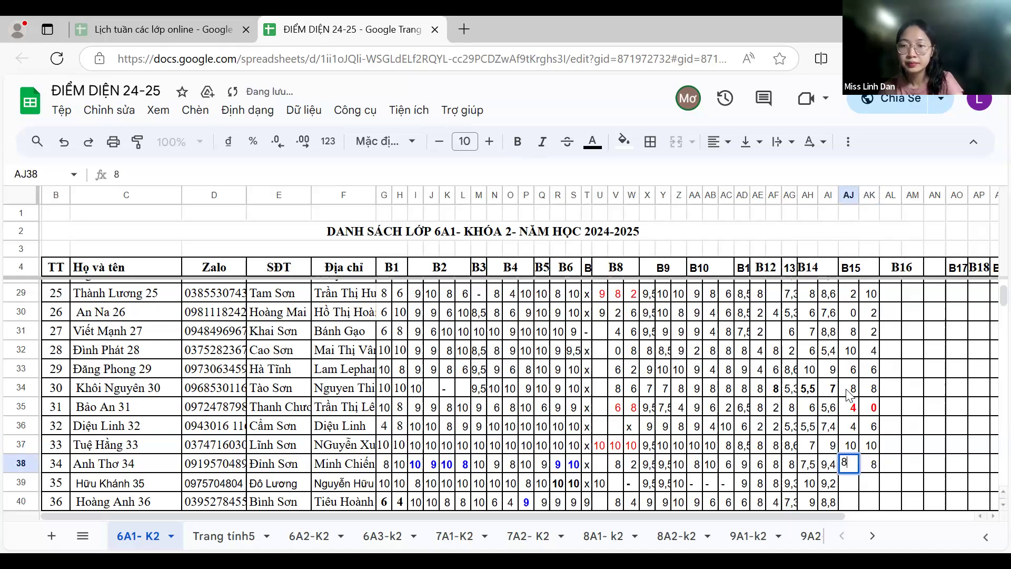
key(Return)
- Enter B15 scores of 6 in AJ39 and 8 in AK39 for student number 35
key(Down)
key(Down)
key(Down)
key(Down)
key(Down)
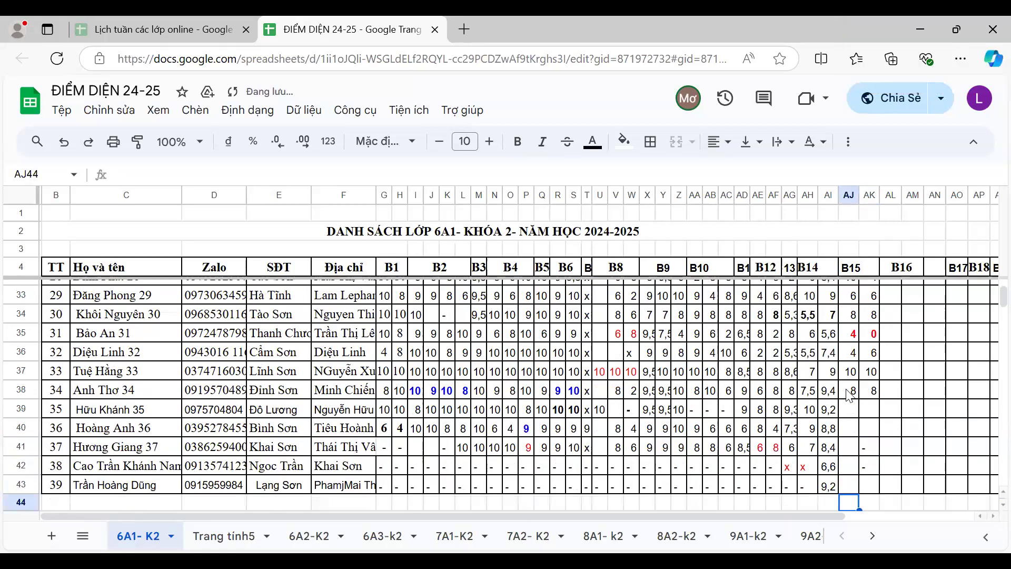
key(Up)
key(Up)
key(Up)
key(Up)
key(Up)
text(6)
key(Right)
text(8)
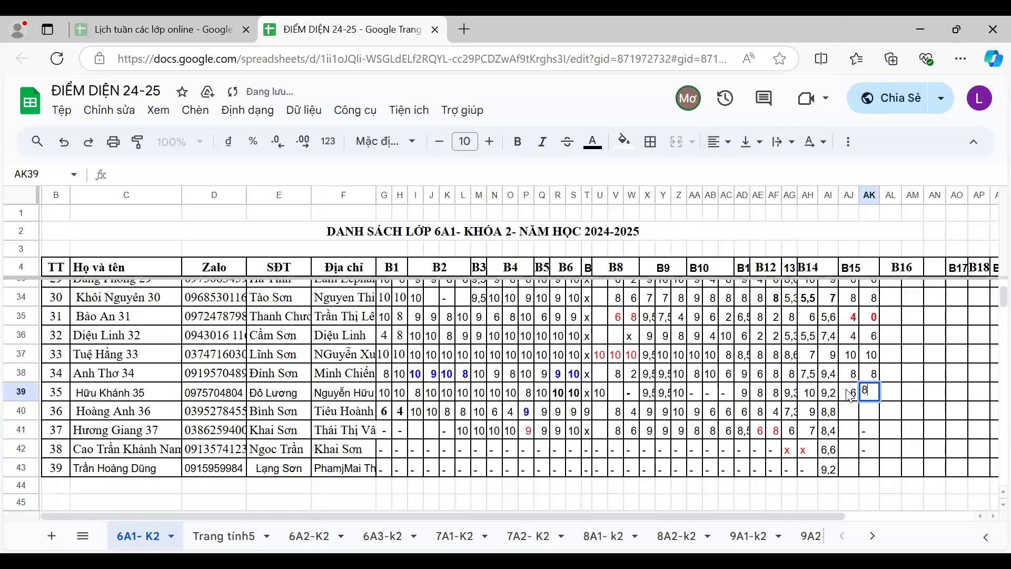
key(Return)
key(Left)
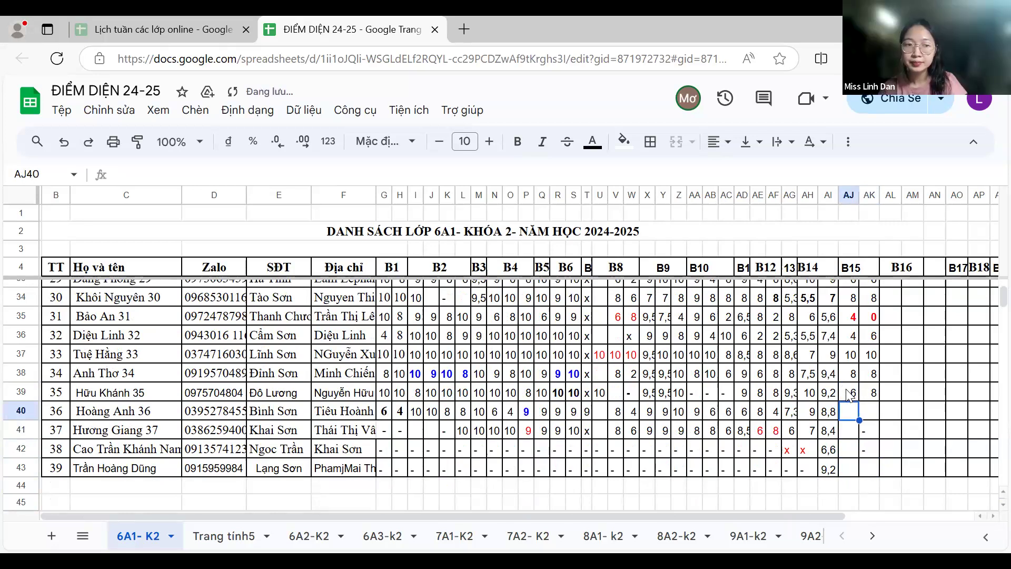
- Enter a B15 score of 6 in both AJ40 and AK40 for student number 36
text(6)
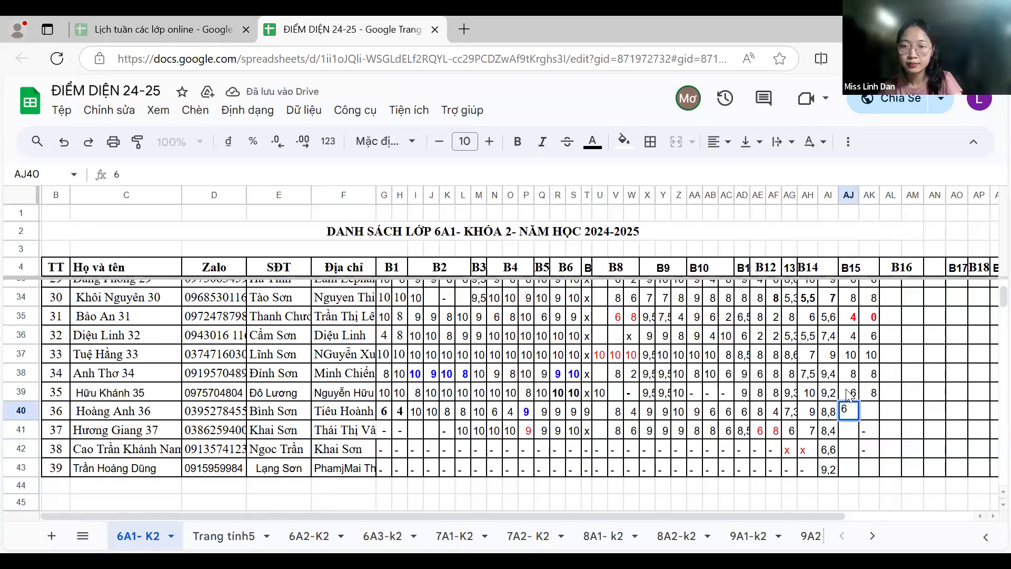
key(Right)
text(6)
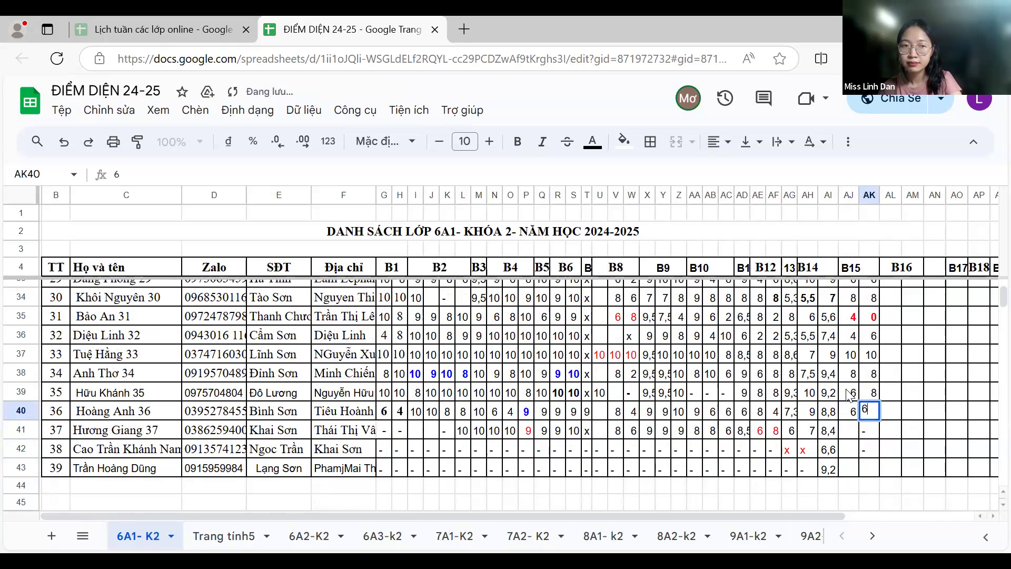
key(Return)
key(Left)
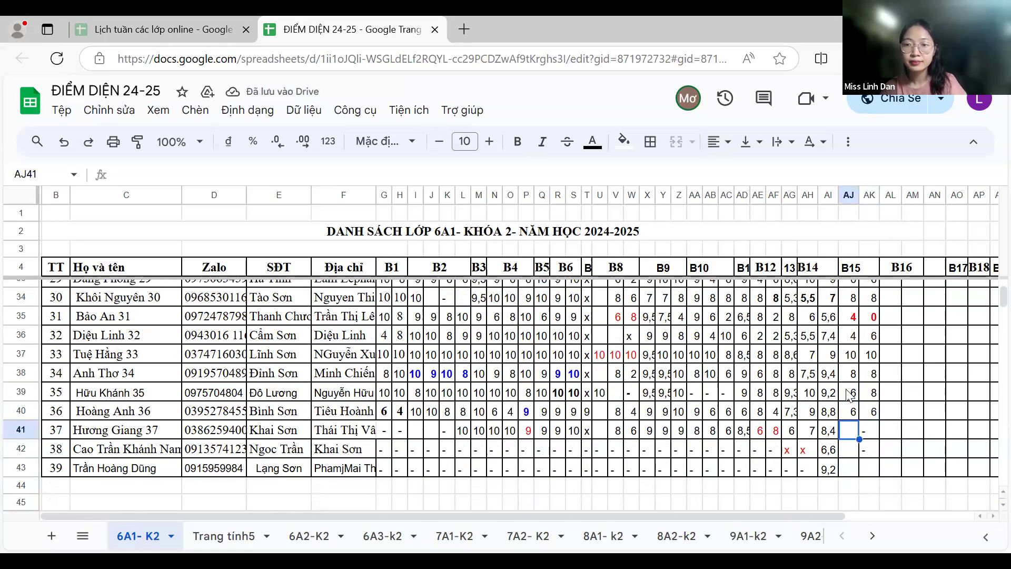
- Enter B15 scores of 0 in AJ42 and 6 in AK42 for student number 38
key(Down)
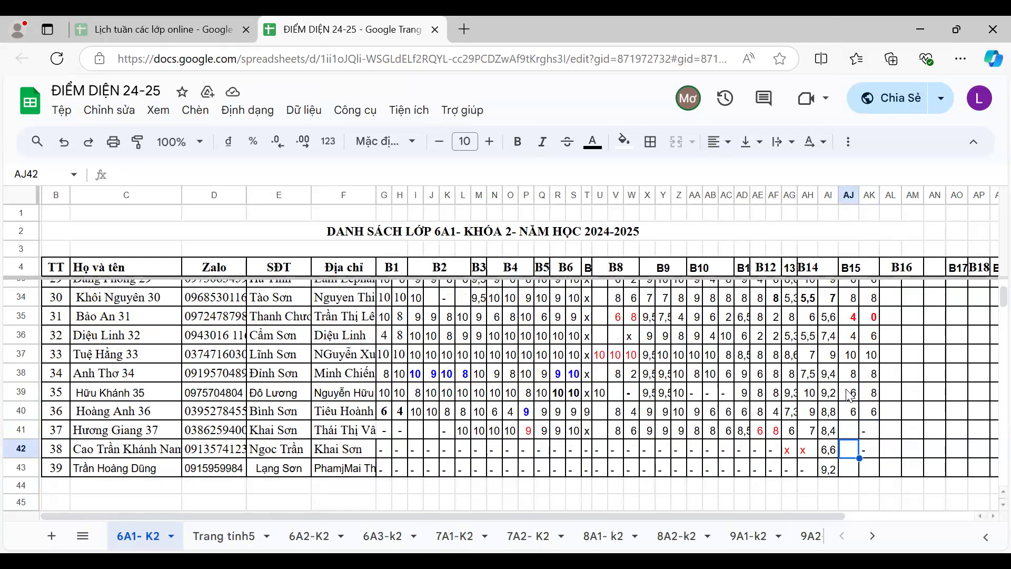
text(0)
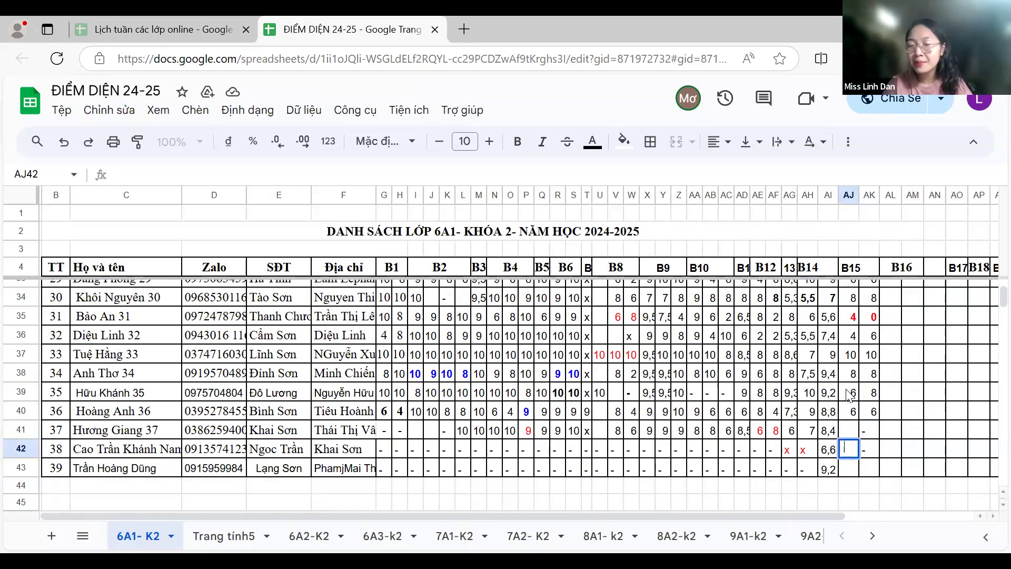
key(Tab)
key(Down)
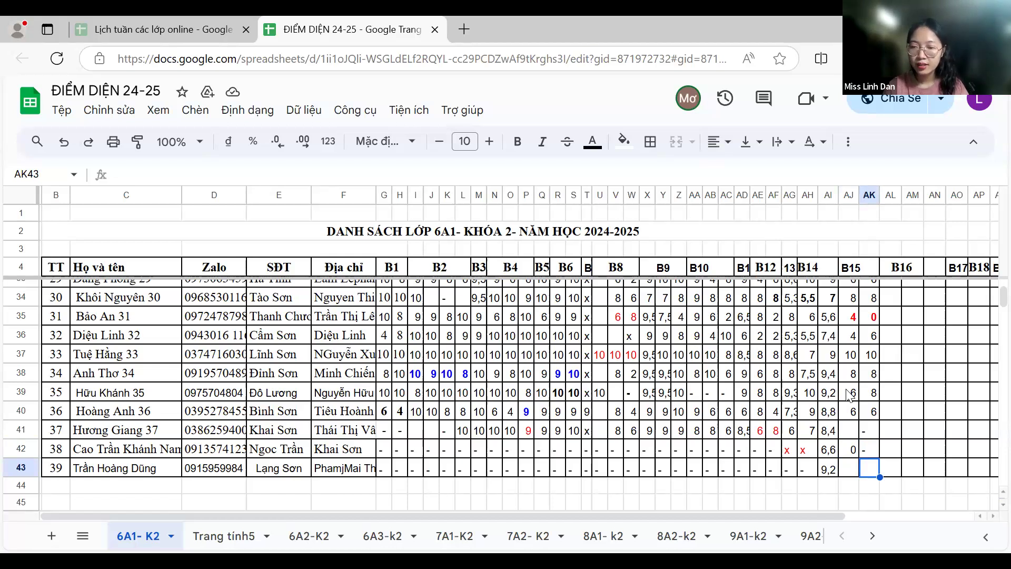
key(Up)
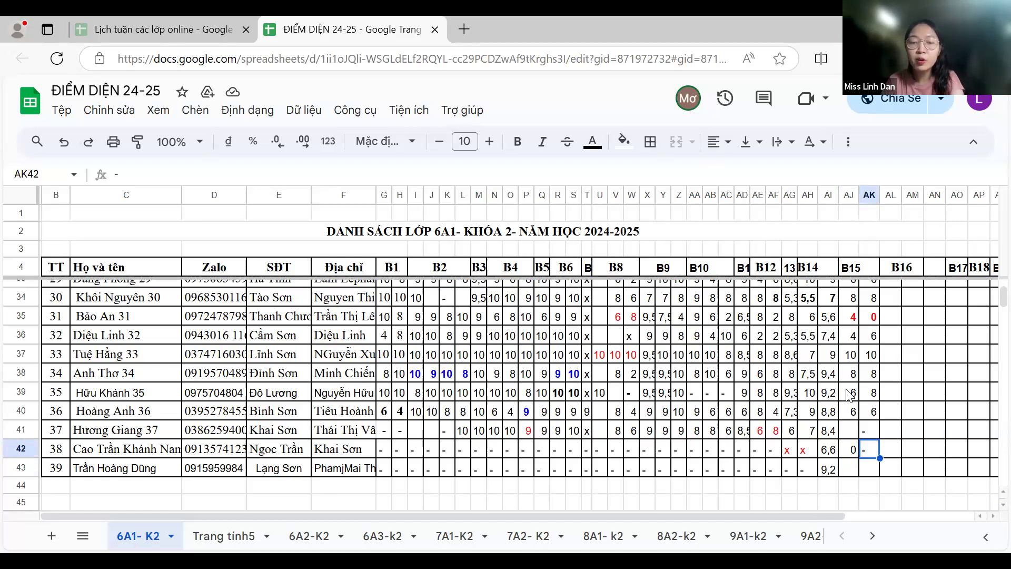
text(6)
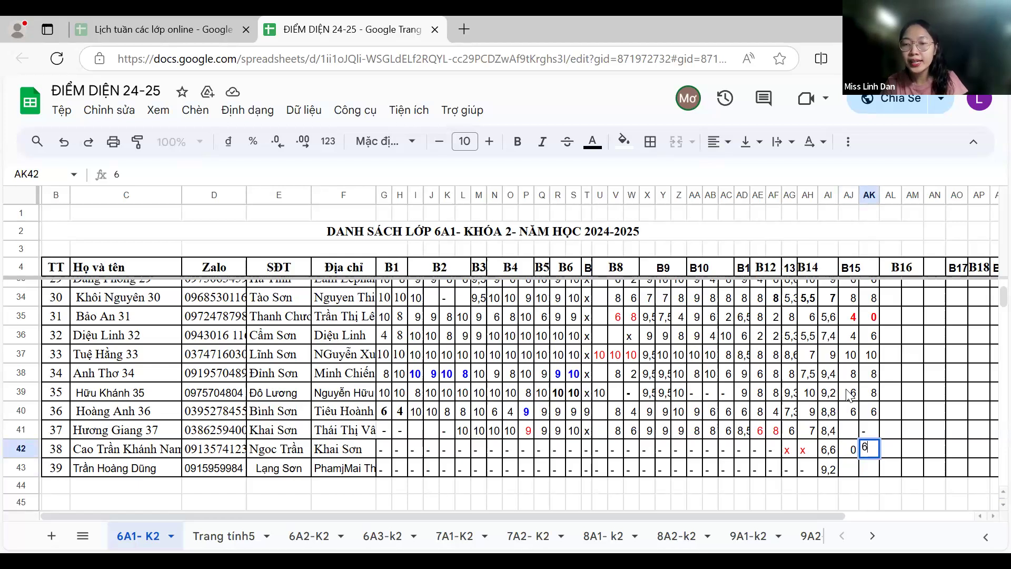
- Mark both B15 cells AJ43 and AK43 with x for student number 39
click(853, 475)
text(x)
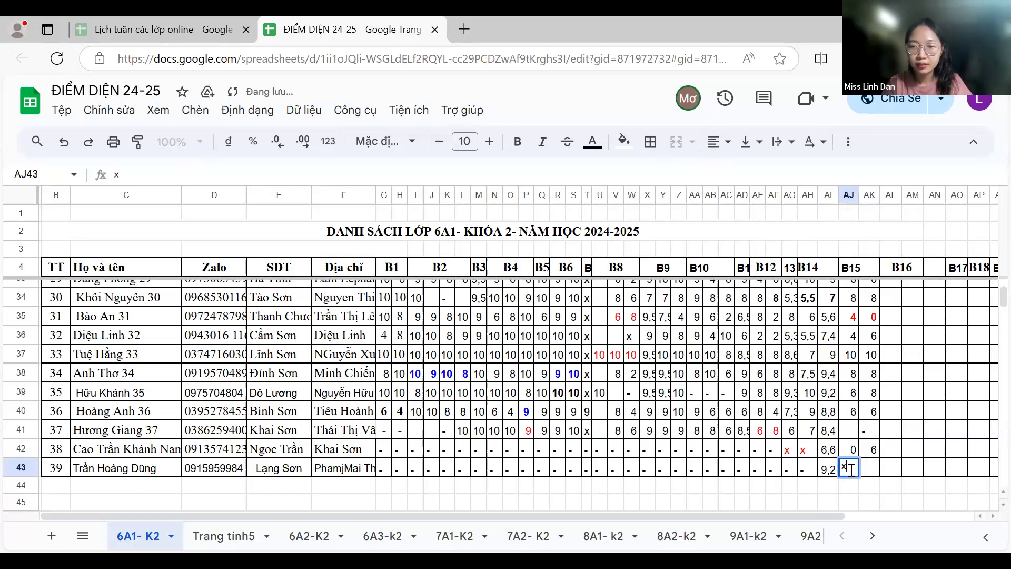
key(Right)
text(x)
click(990, 393)
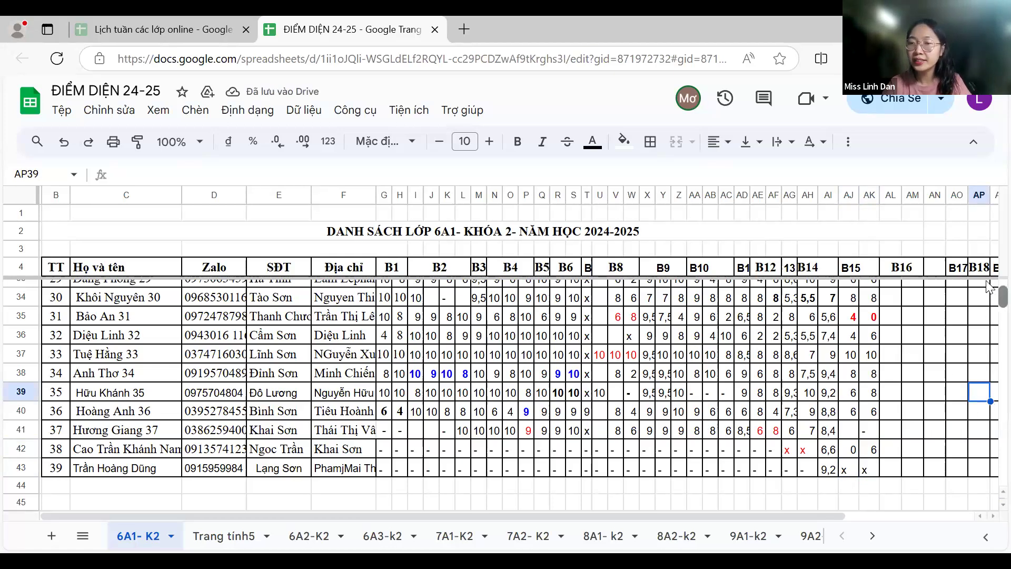
scroll(988, 295, up, 5)
scroll(989, 274, down, 20)
scroll(988, 263, up, 20)
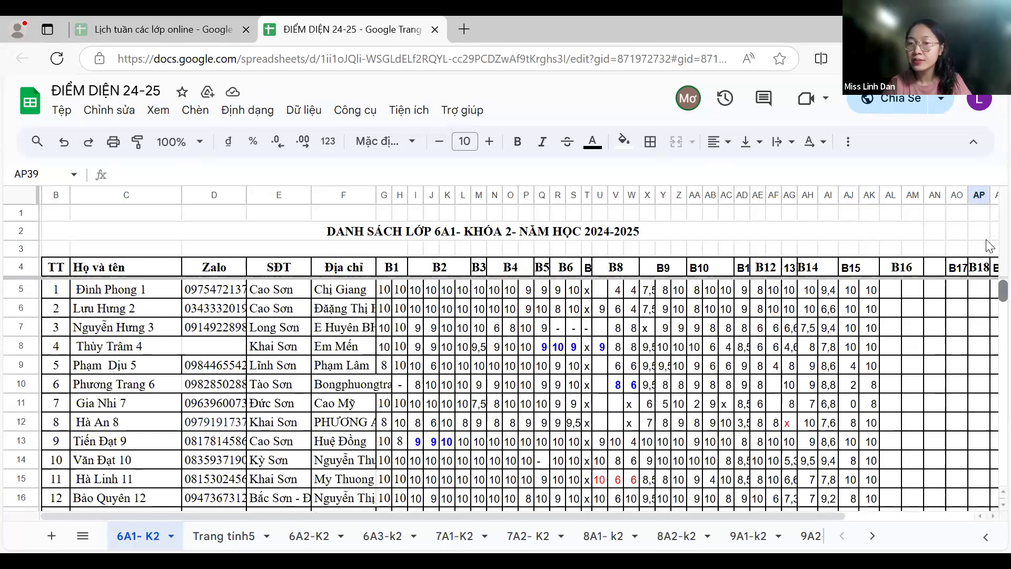